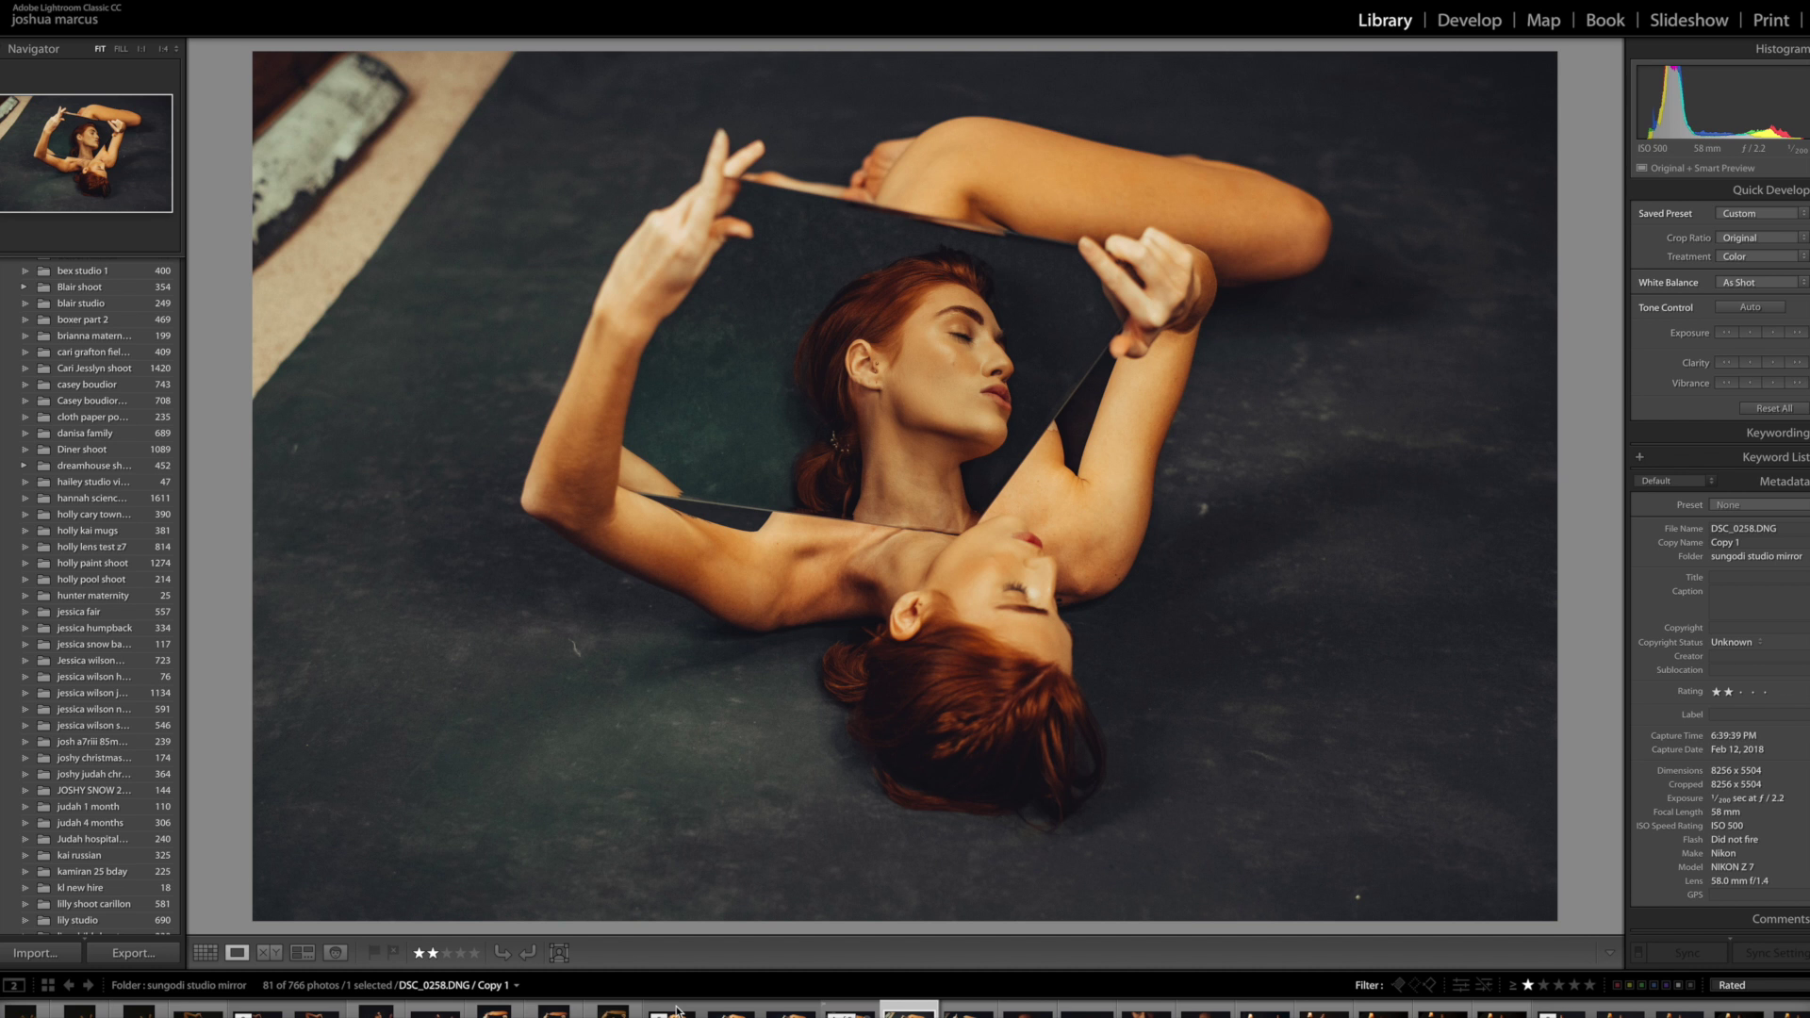
click(677, 1010)
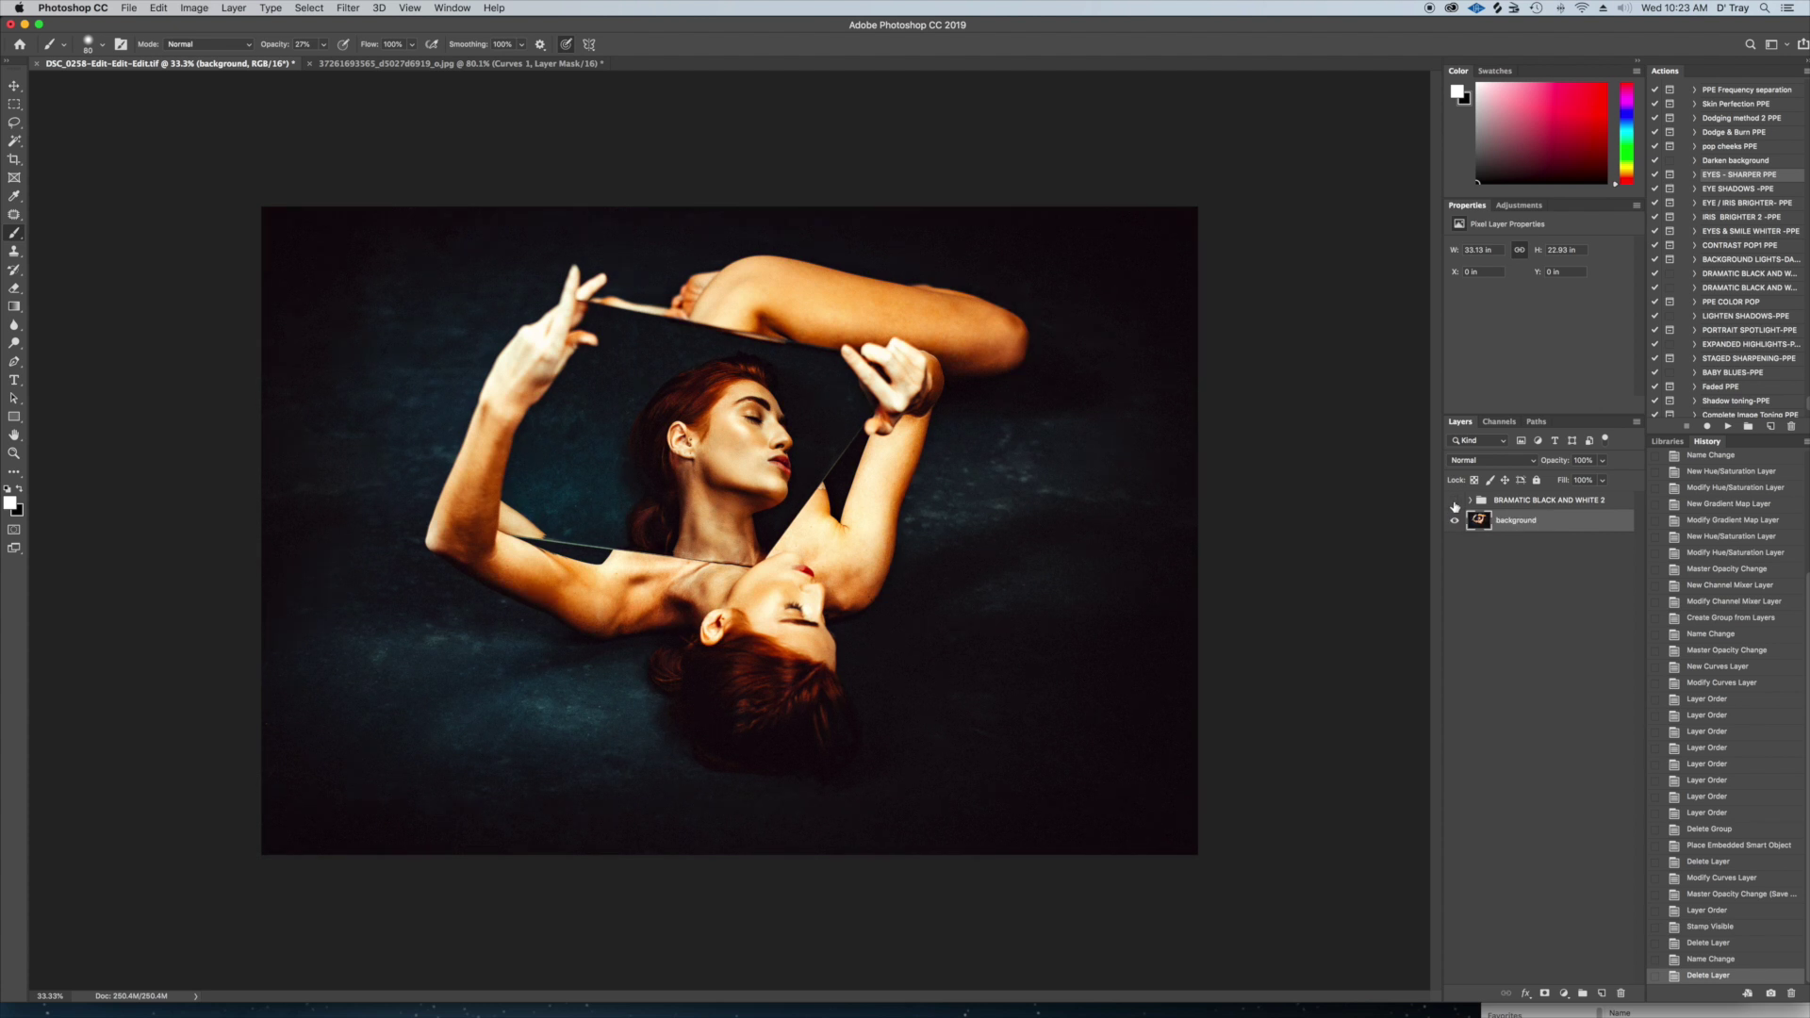
click(1453, 504)
click(1467, 505)
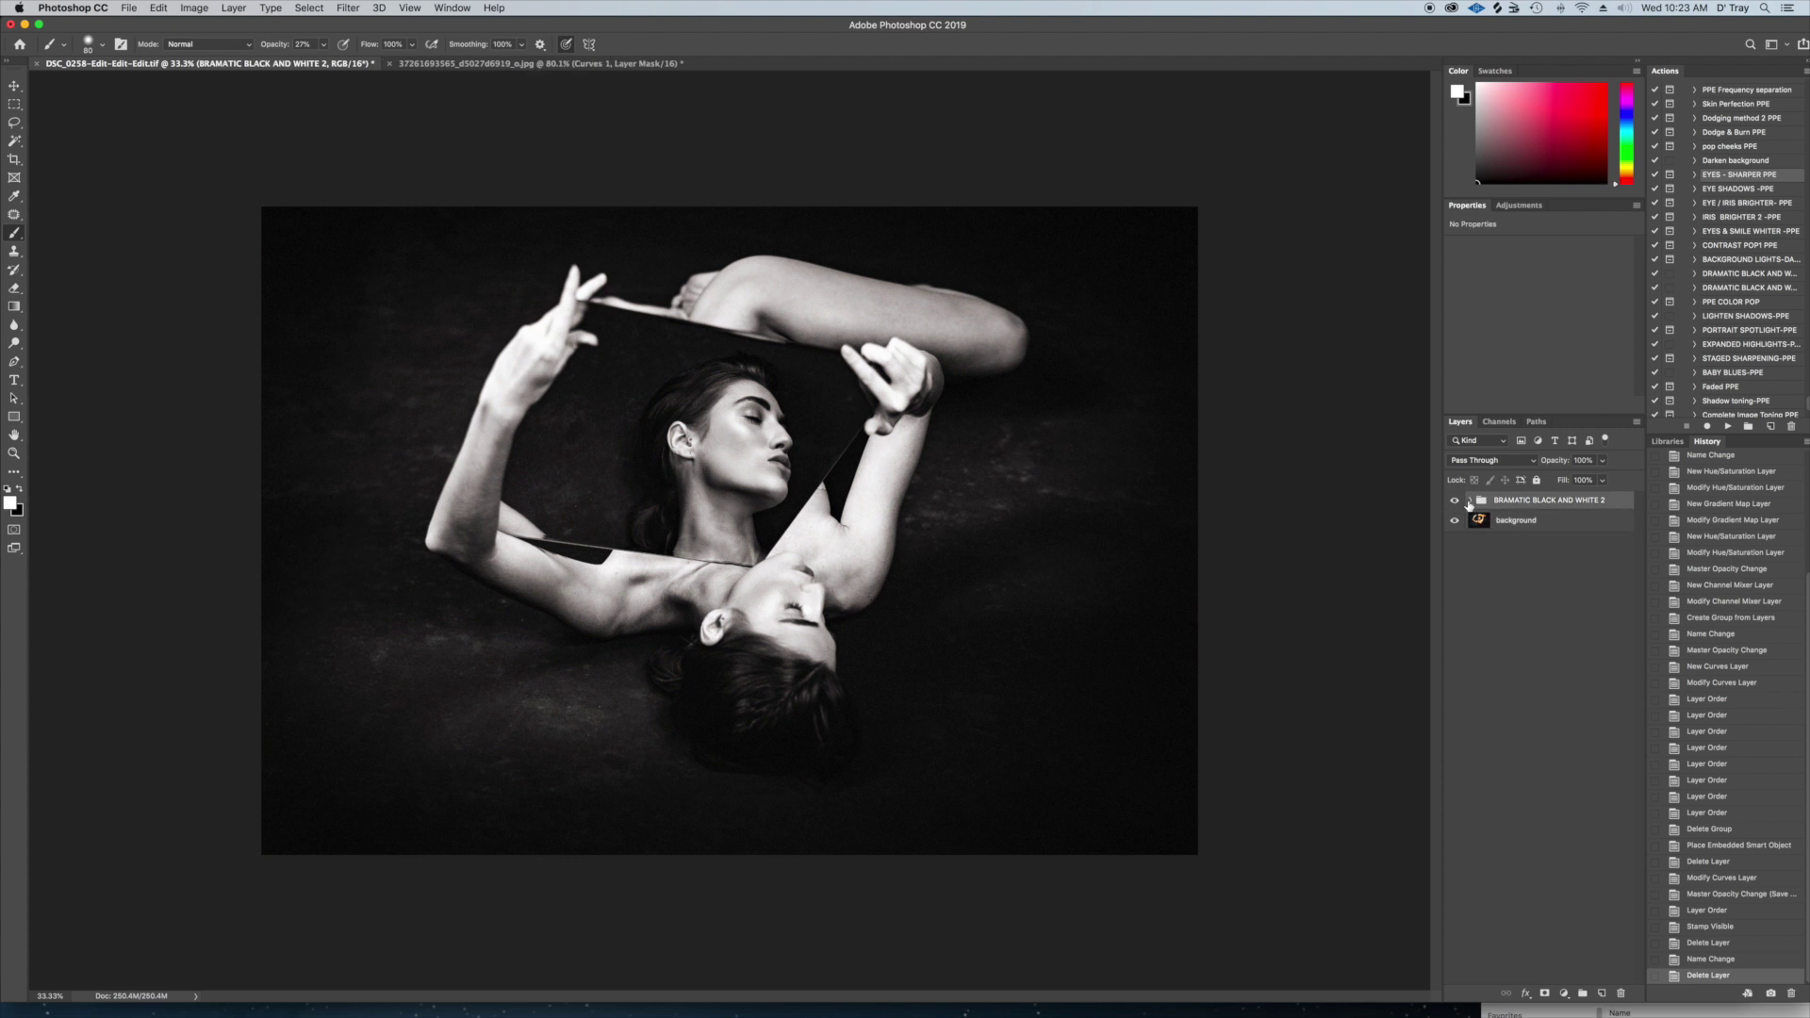
click(1468, 502)
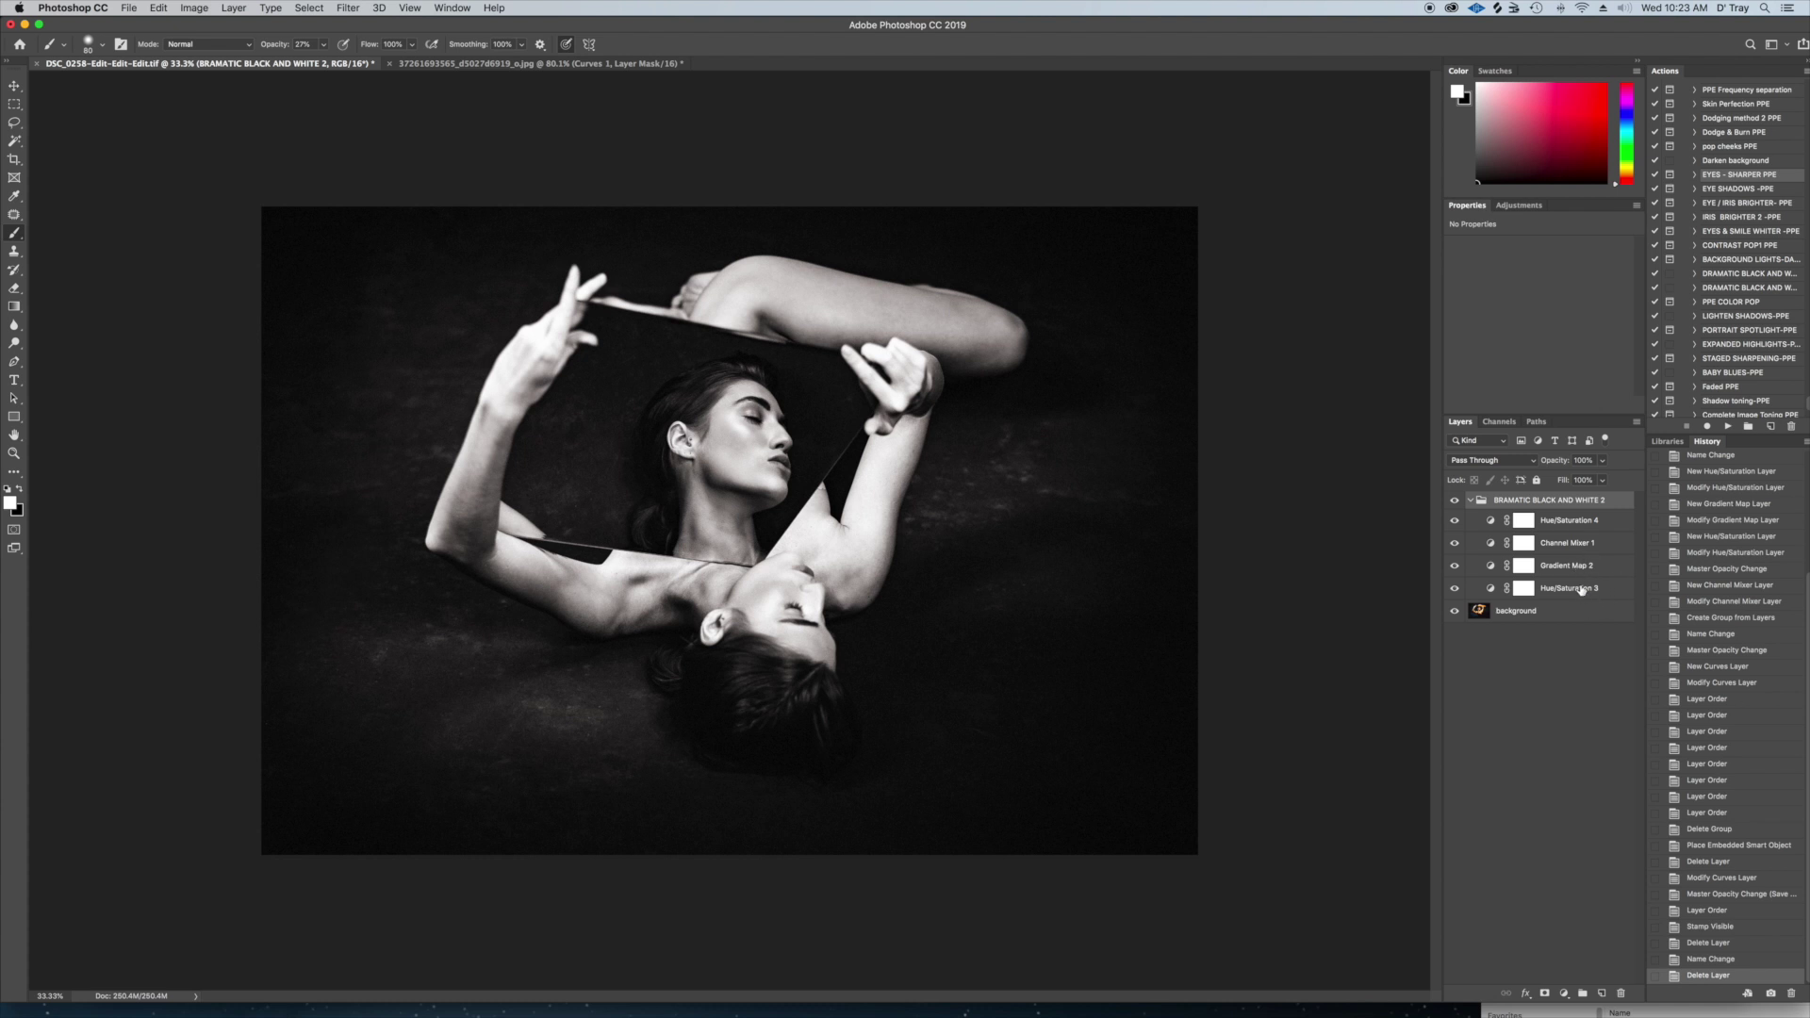
click(1470, 500)
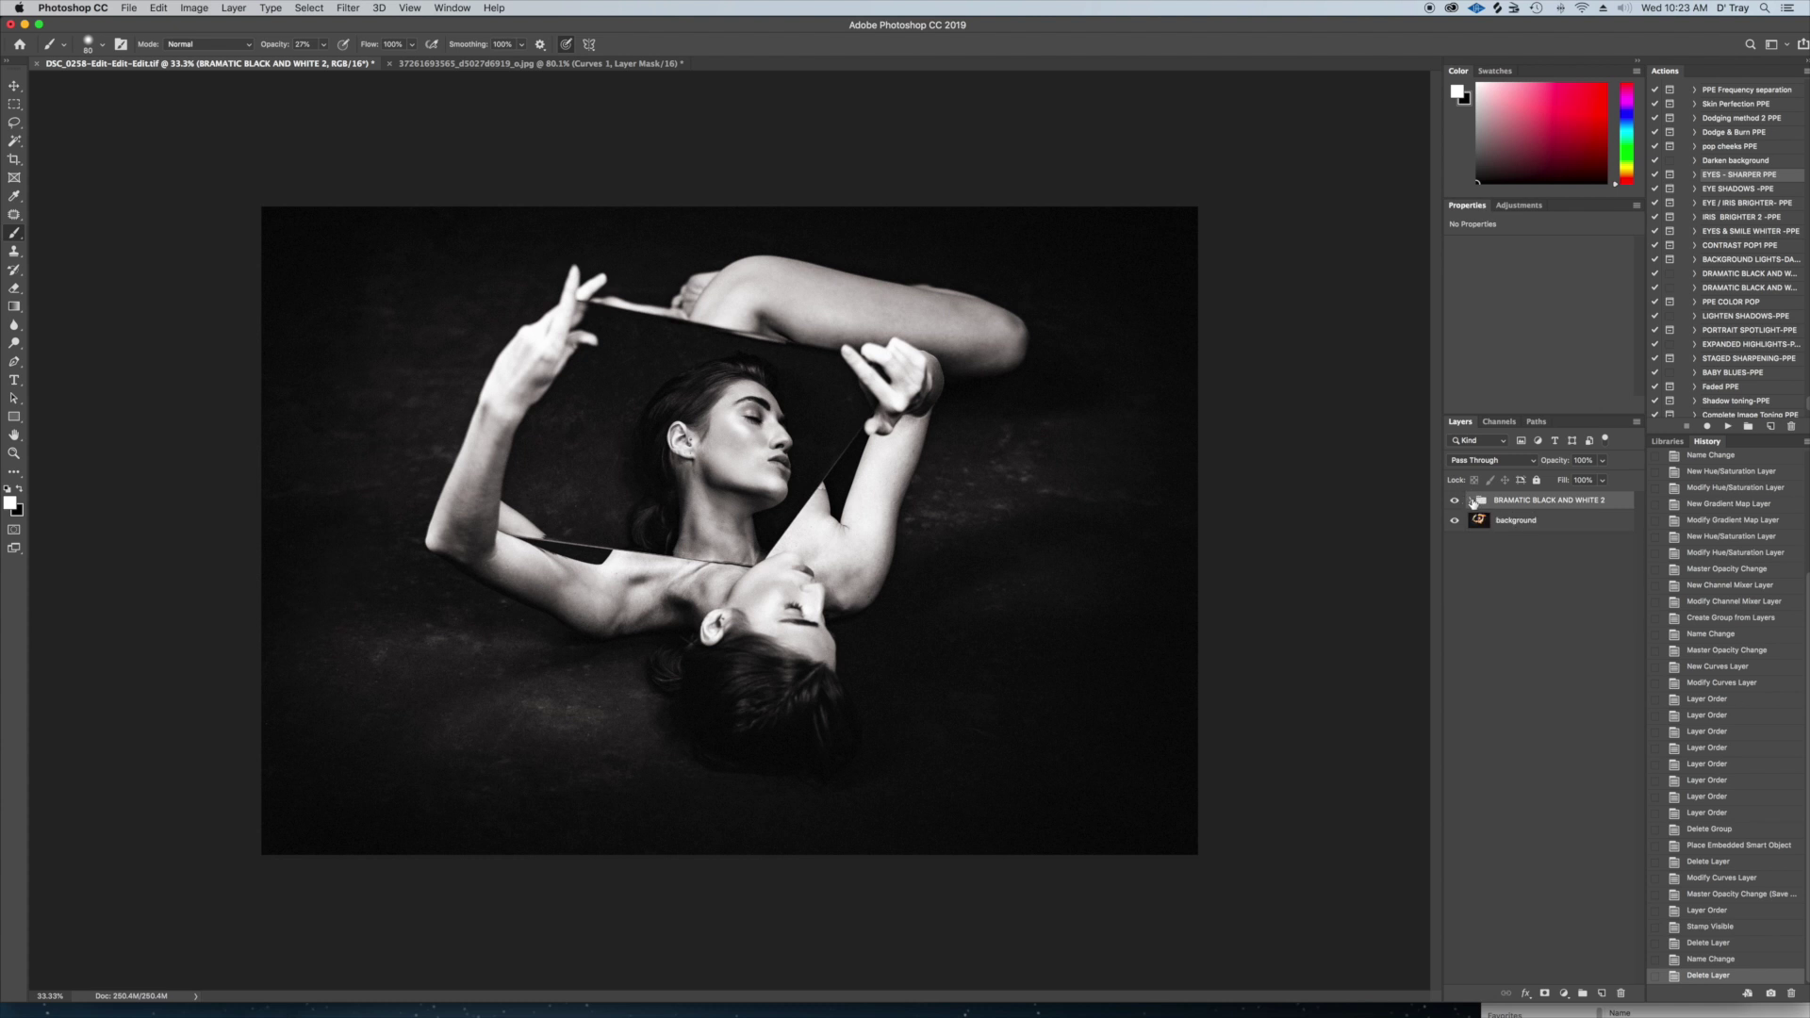
click(1454, 501)
Toggle the DRAMATIC BLACK AND WHITE 2 group off and on to compare with colour, leaving it visible
click(1454, 501)
click(1454, 500)
click(1454, 501)
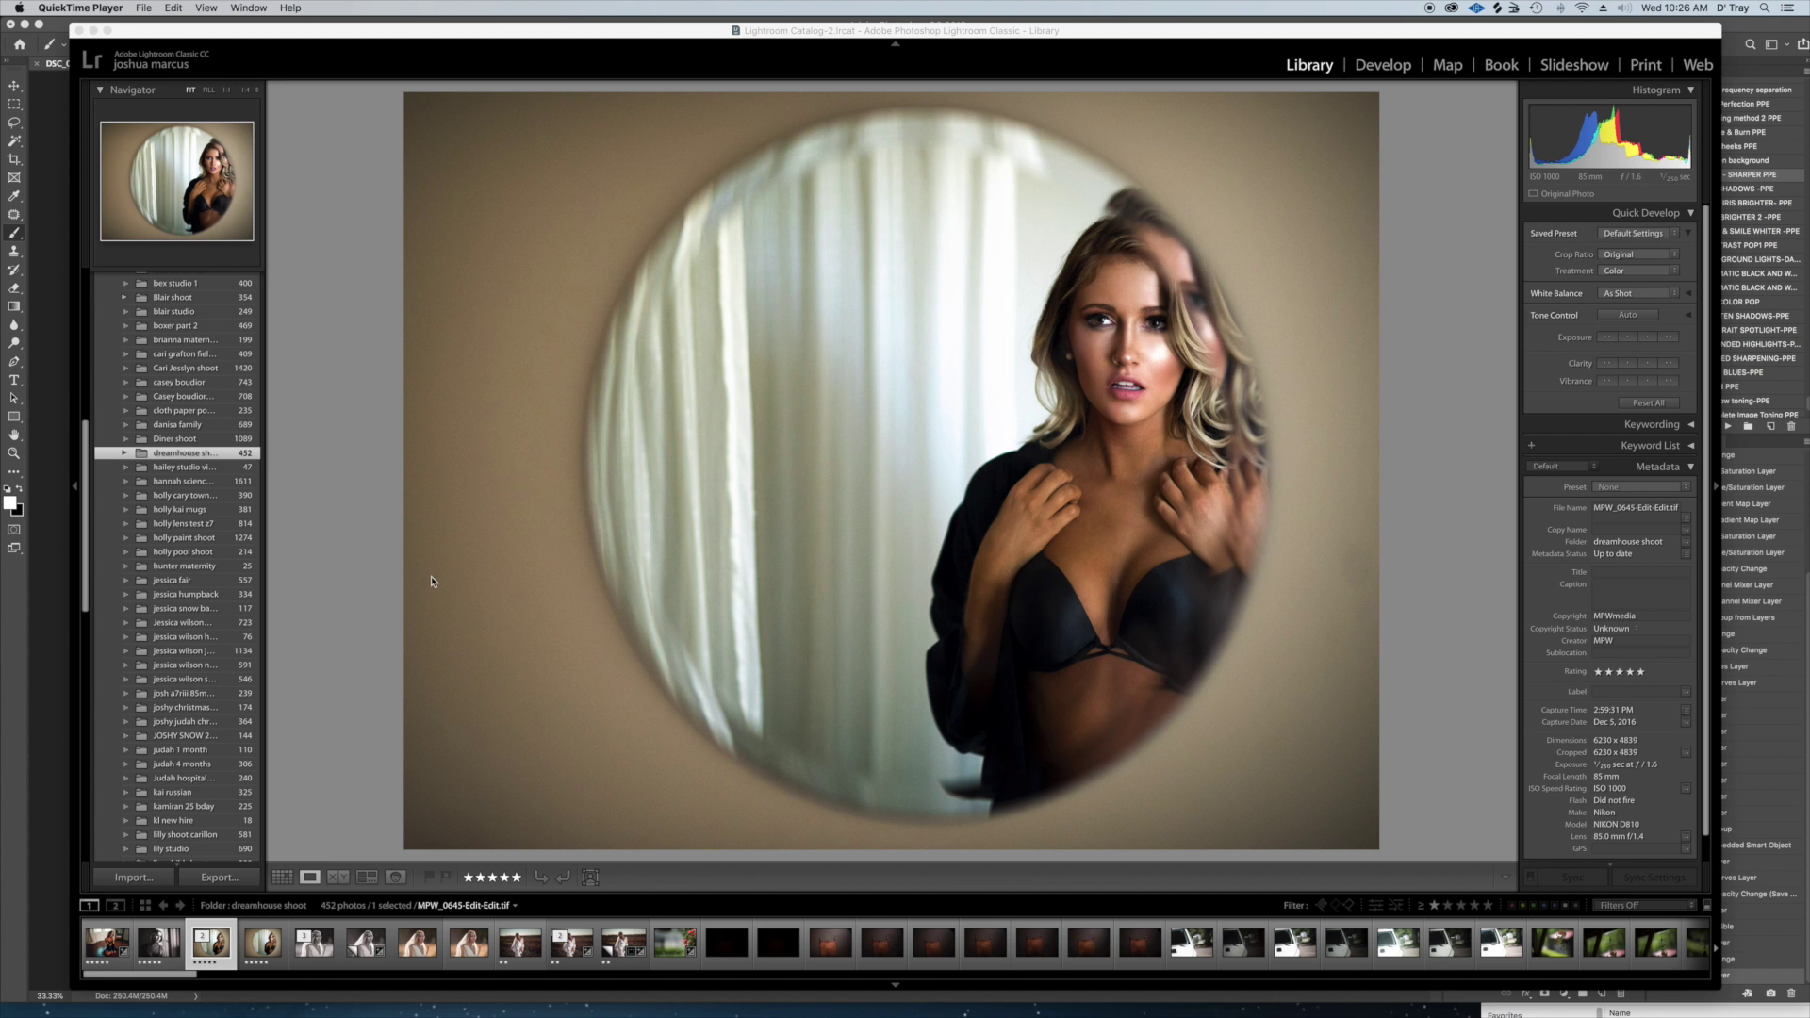
Send the round-mirror portrait MPW_0645-Edit-Edit.tif from Lightroom to Edit in Adobe Photoshop CC 2019
click(219, 950)
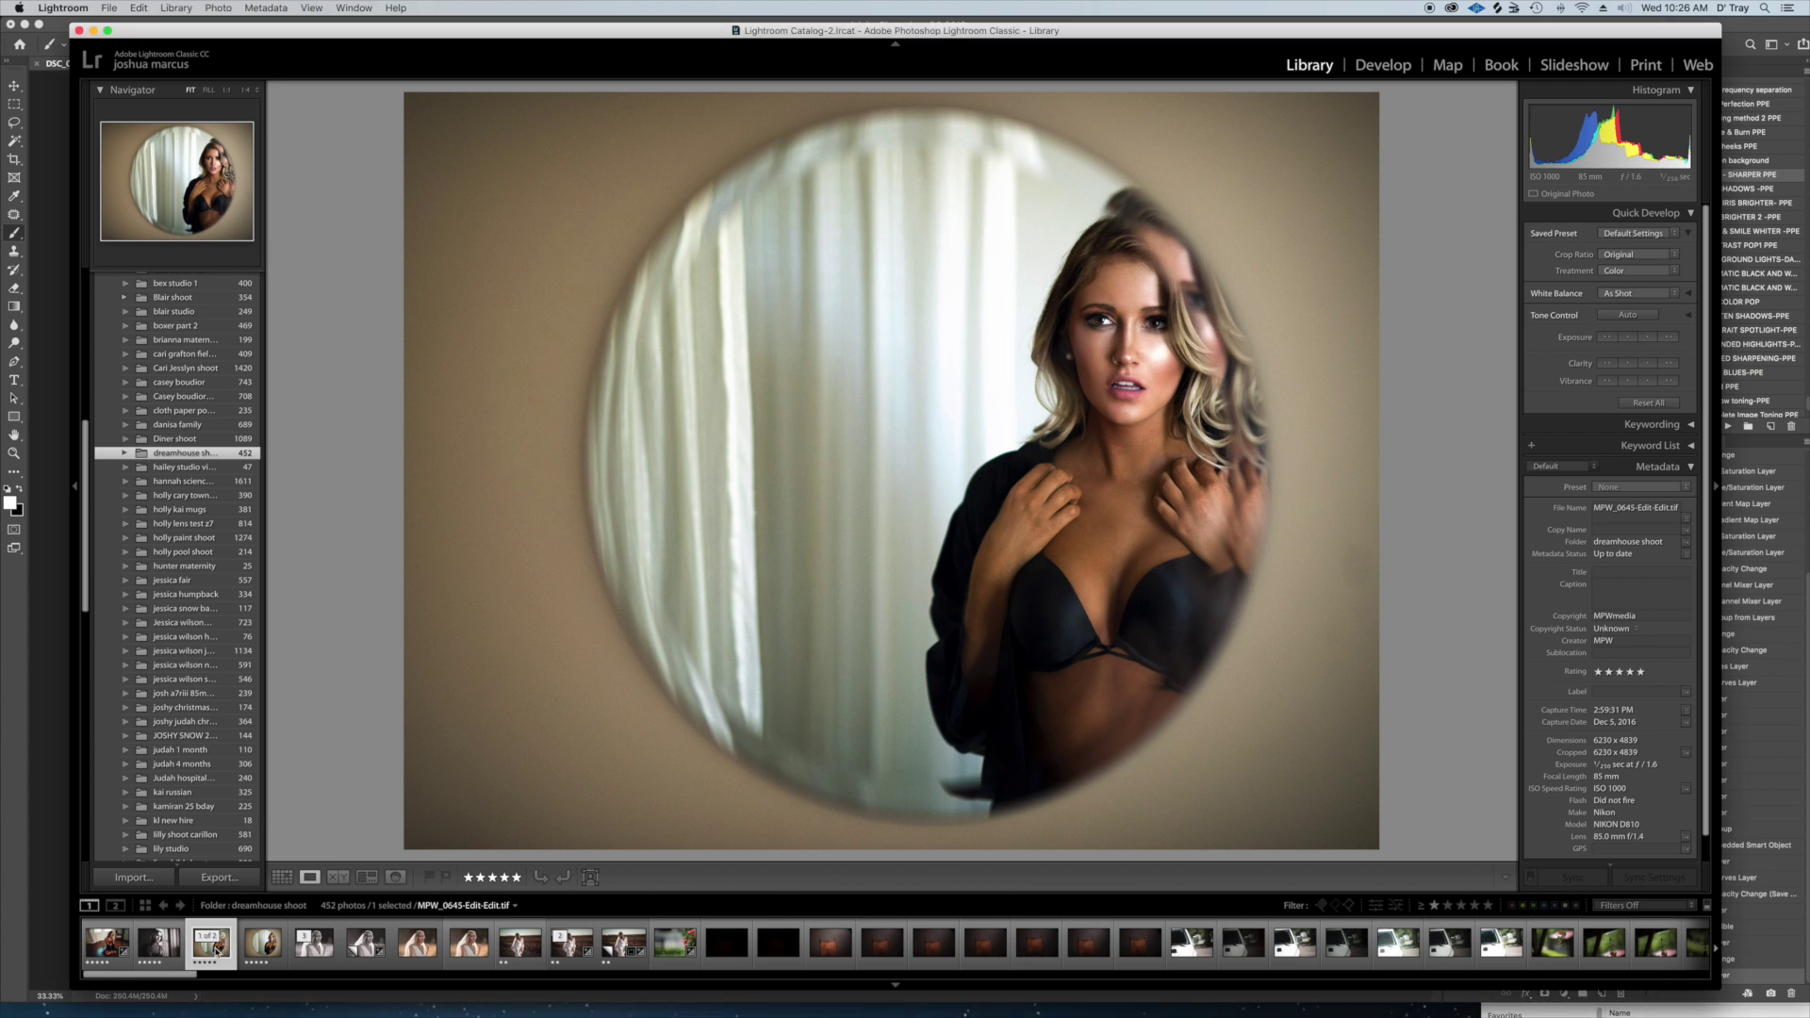
right_click(219, 950)
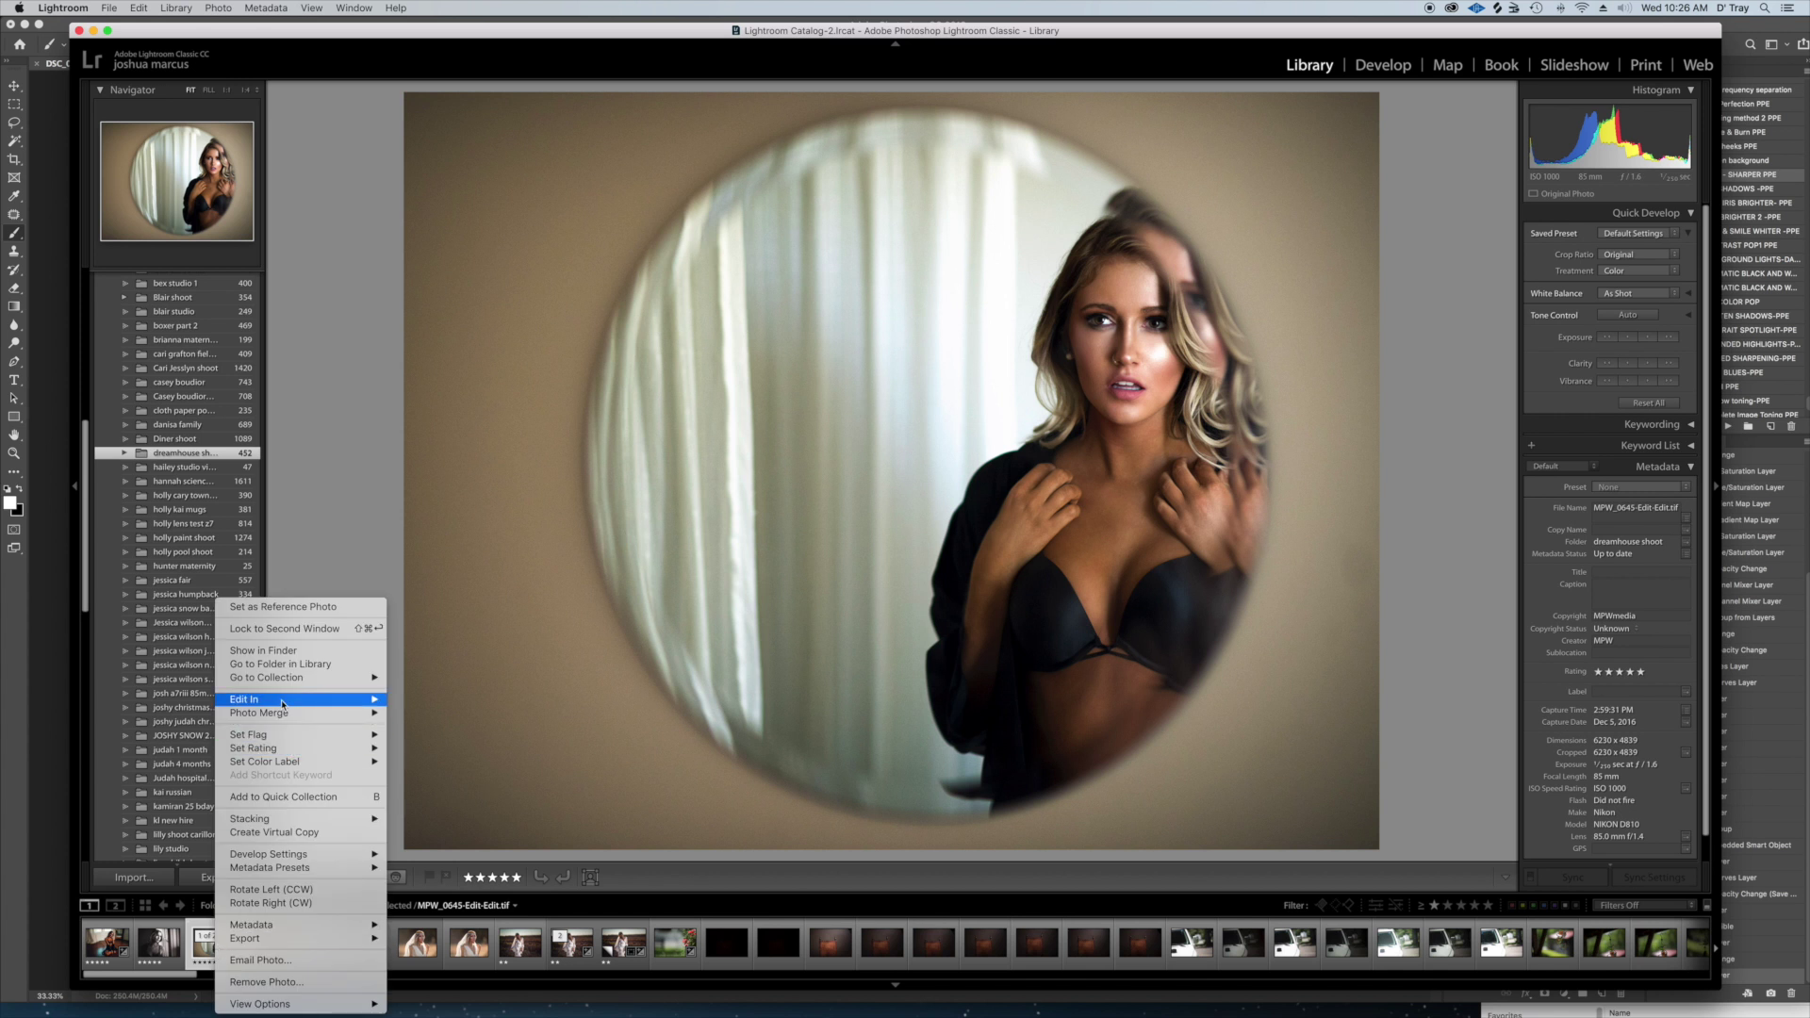
mouse_move(368, 698)
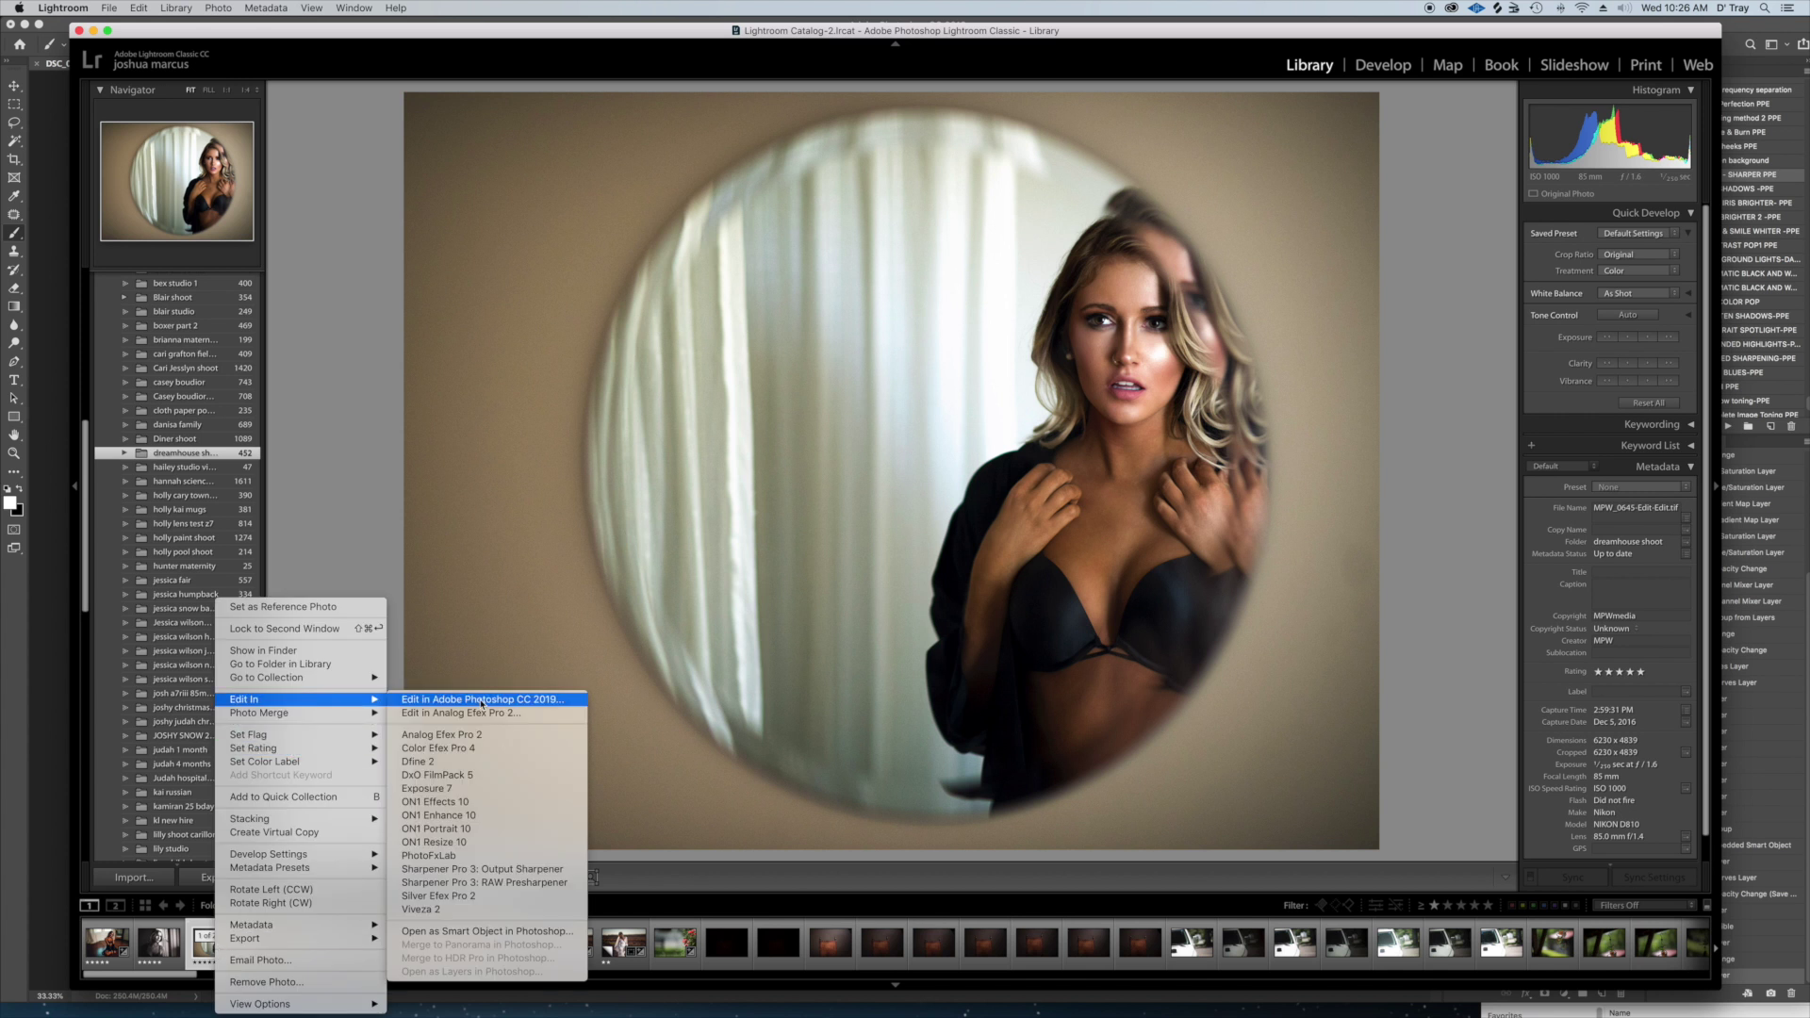
click(482, 699)
Run the first Dramatic Black and White action, hide its BLACK WHITE 1 PPE group, then run the second
click(1017, 413)
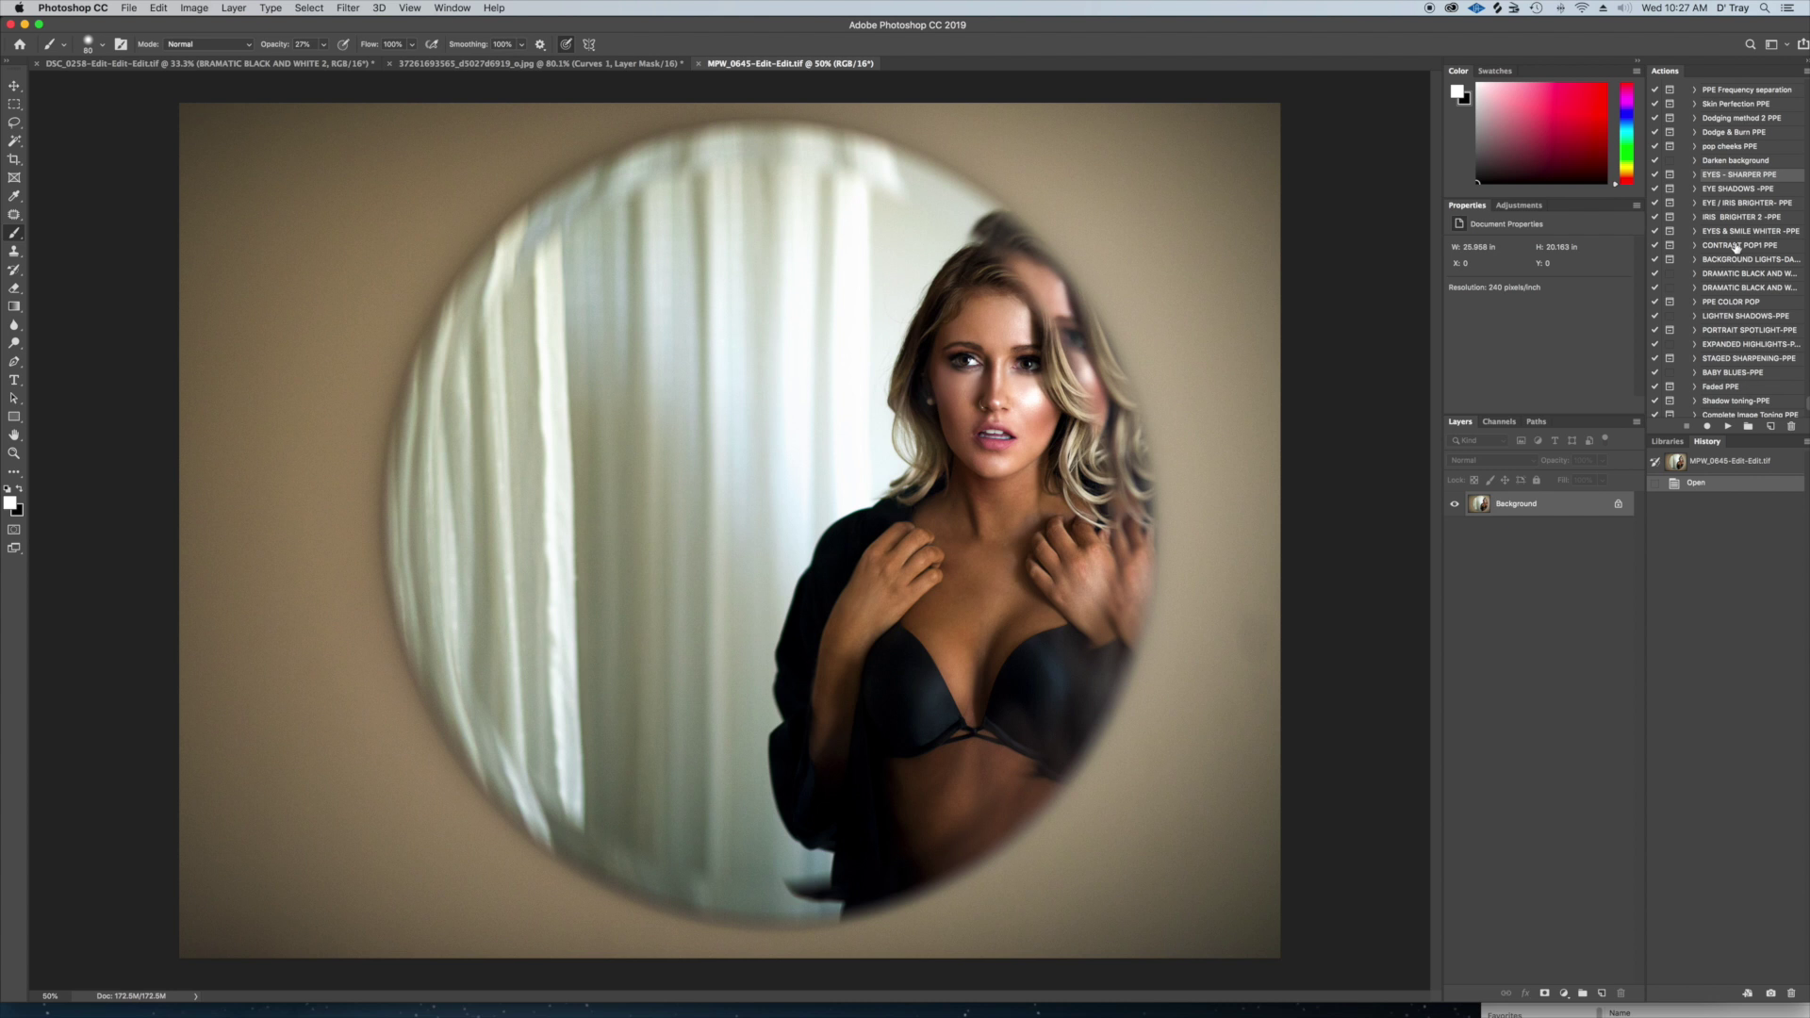
click(1742, 275)
click(1729, 426)
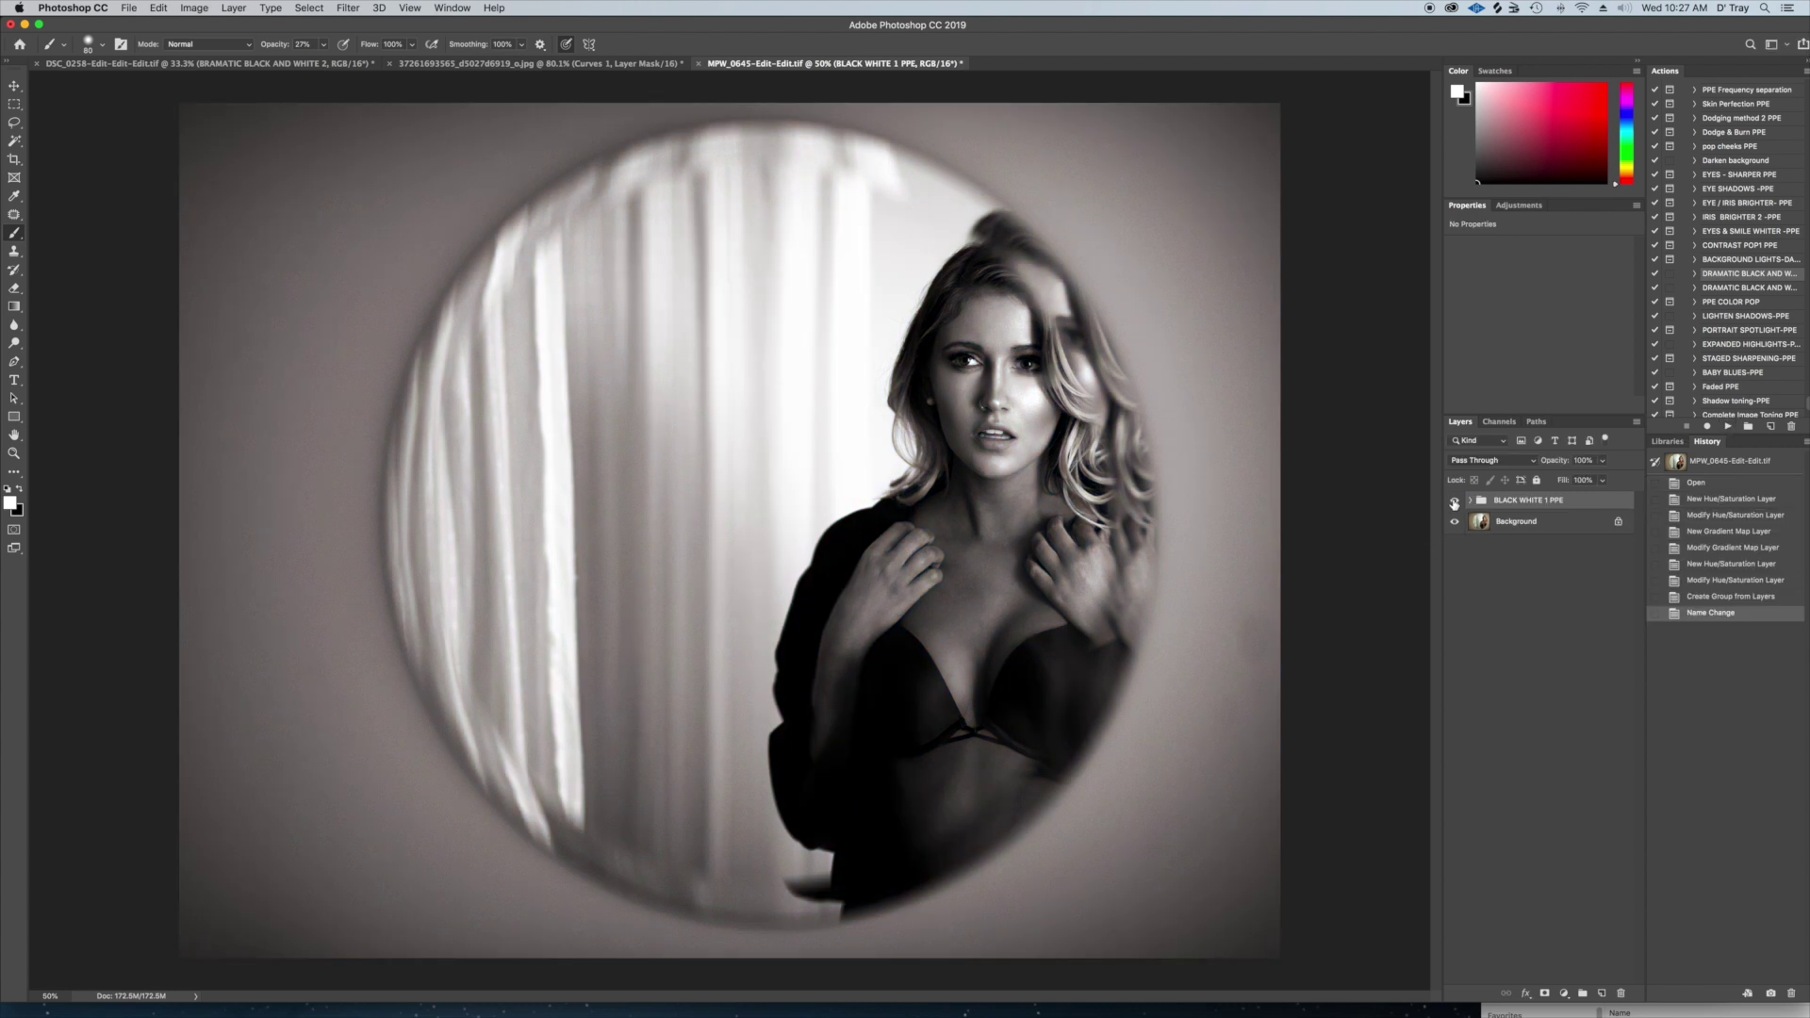
click(1453, 500)
click(1758, 288)
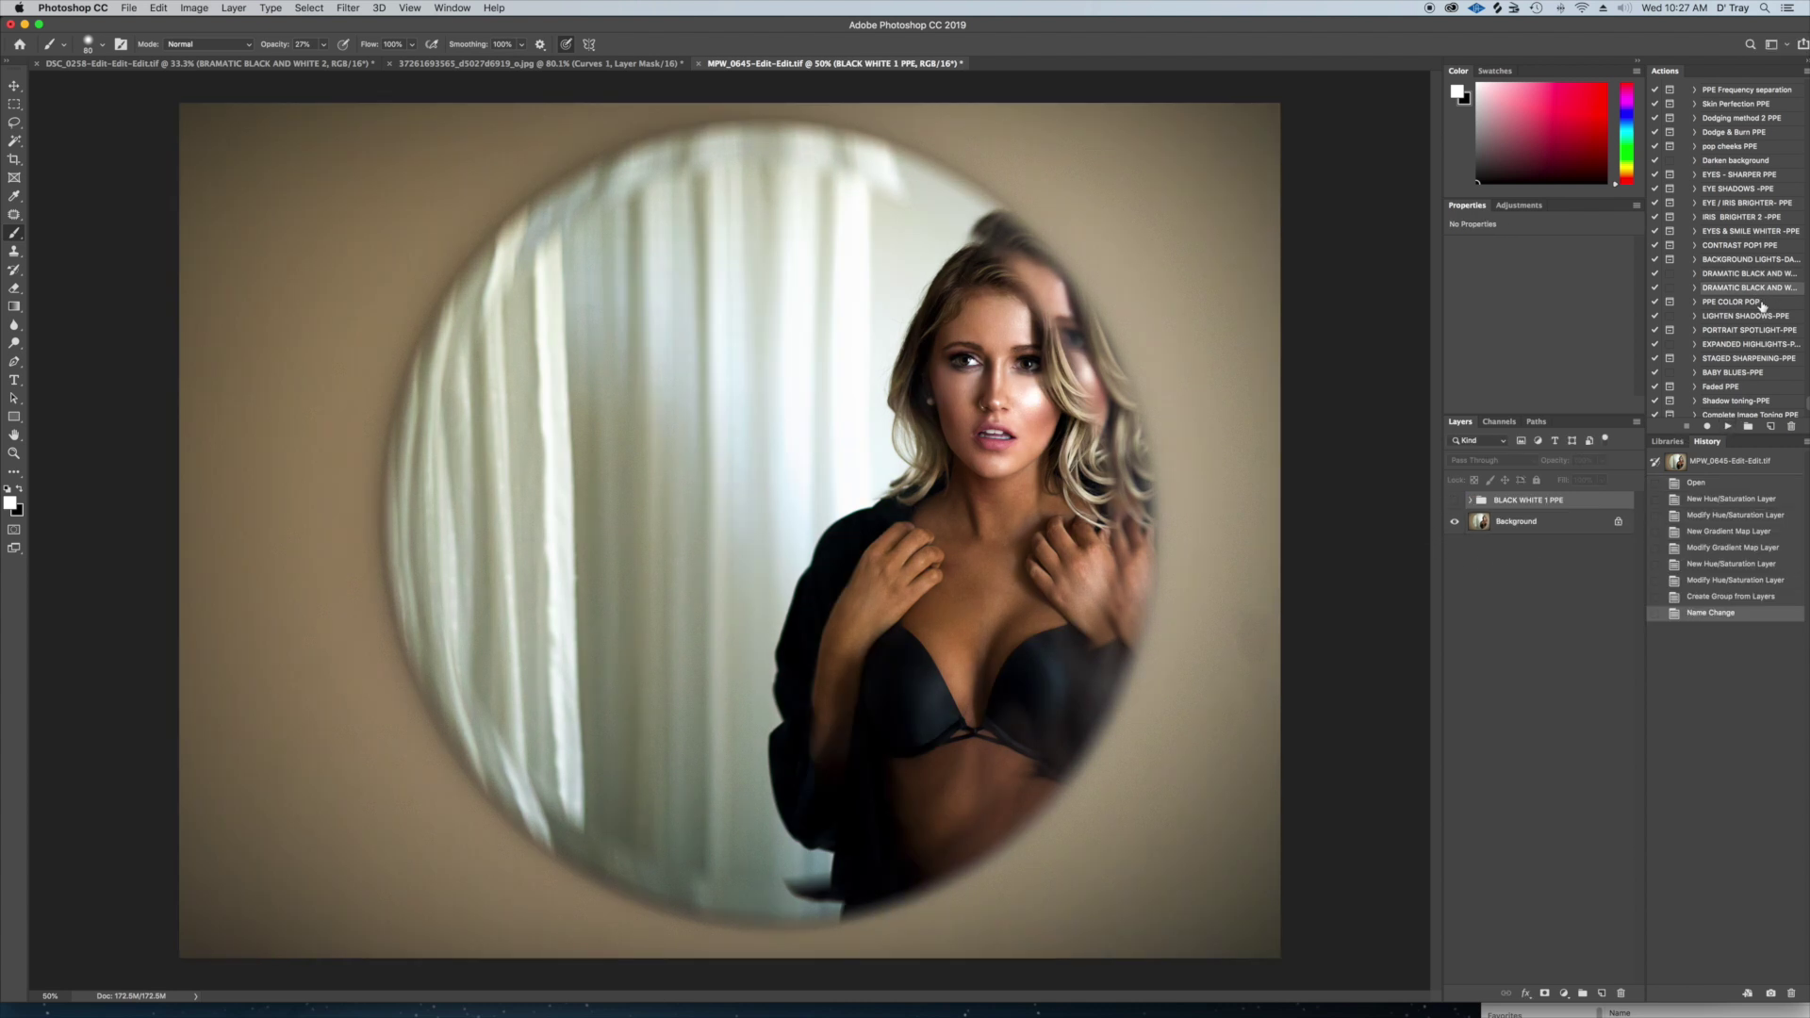
click(1729, 426)
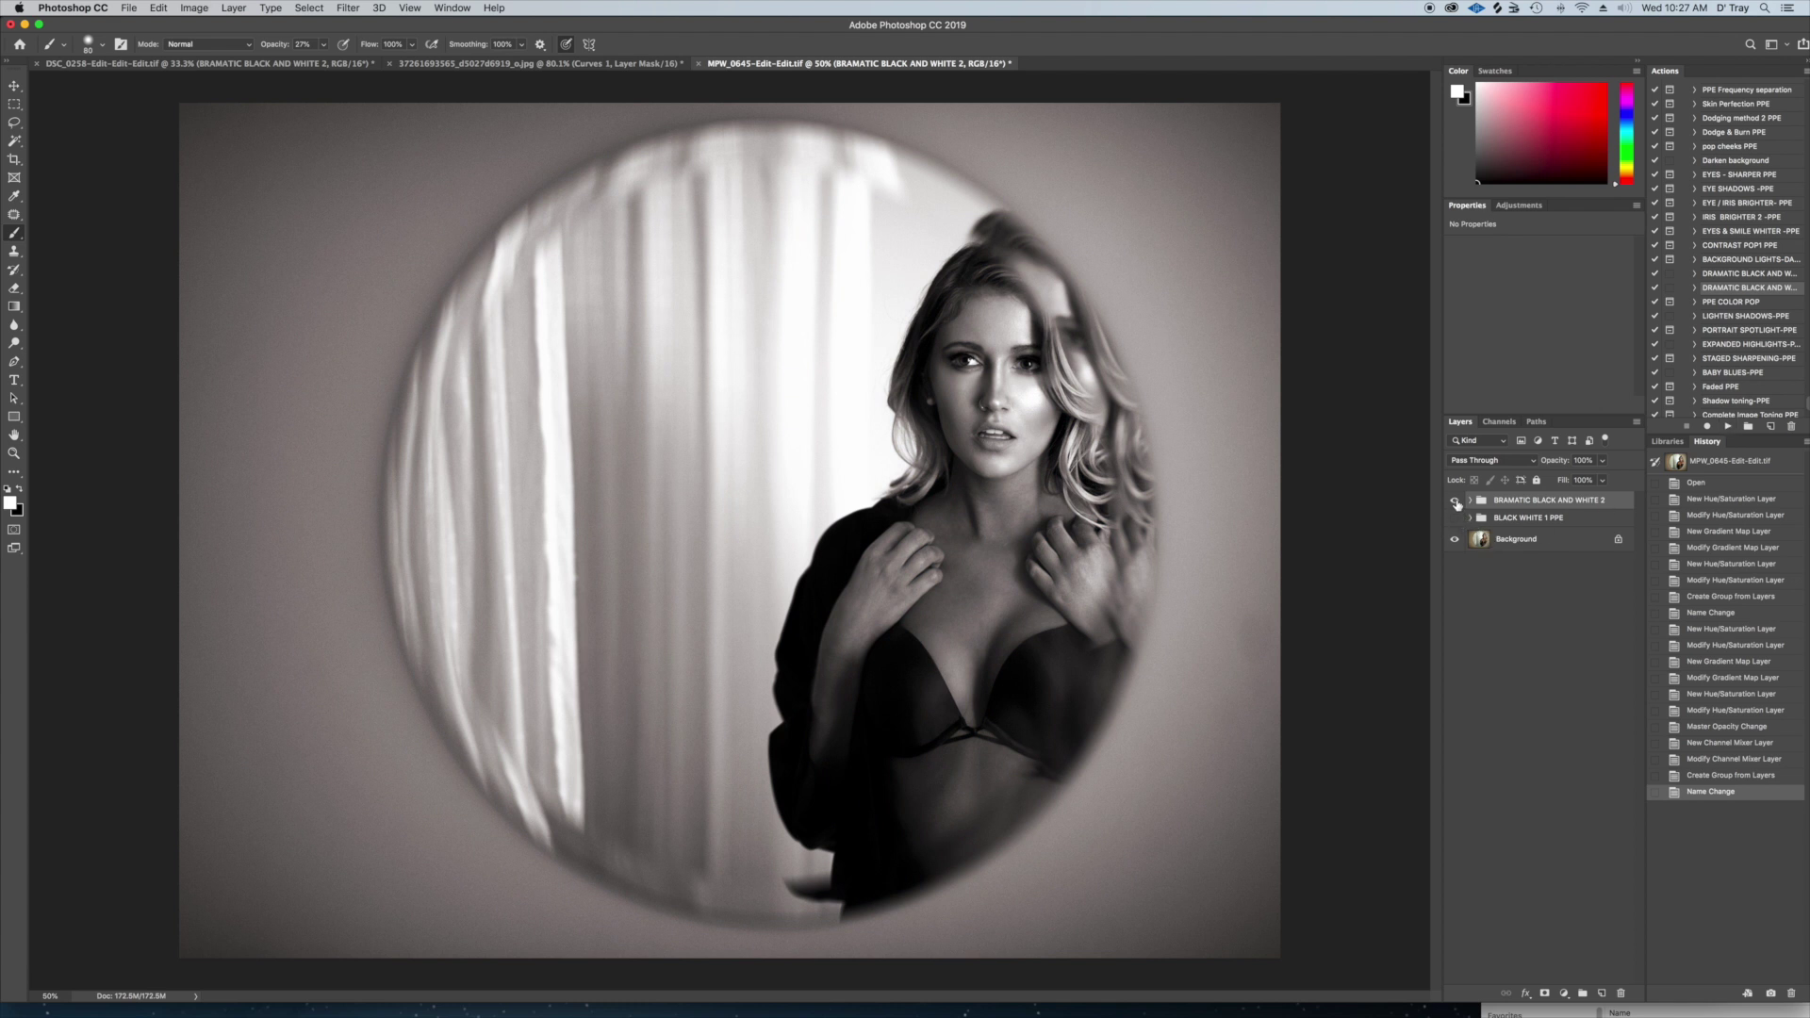
View BLACK WHITE 1 PPE alone with DRAMATIC BLACK AND WHITE 2 hidden, inspecting its layers
click(1454, 500)
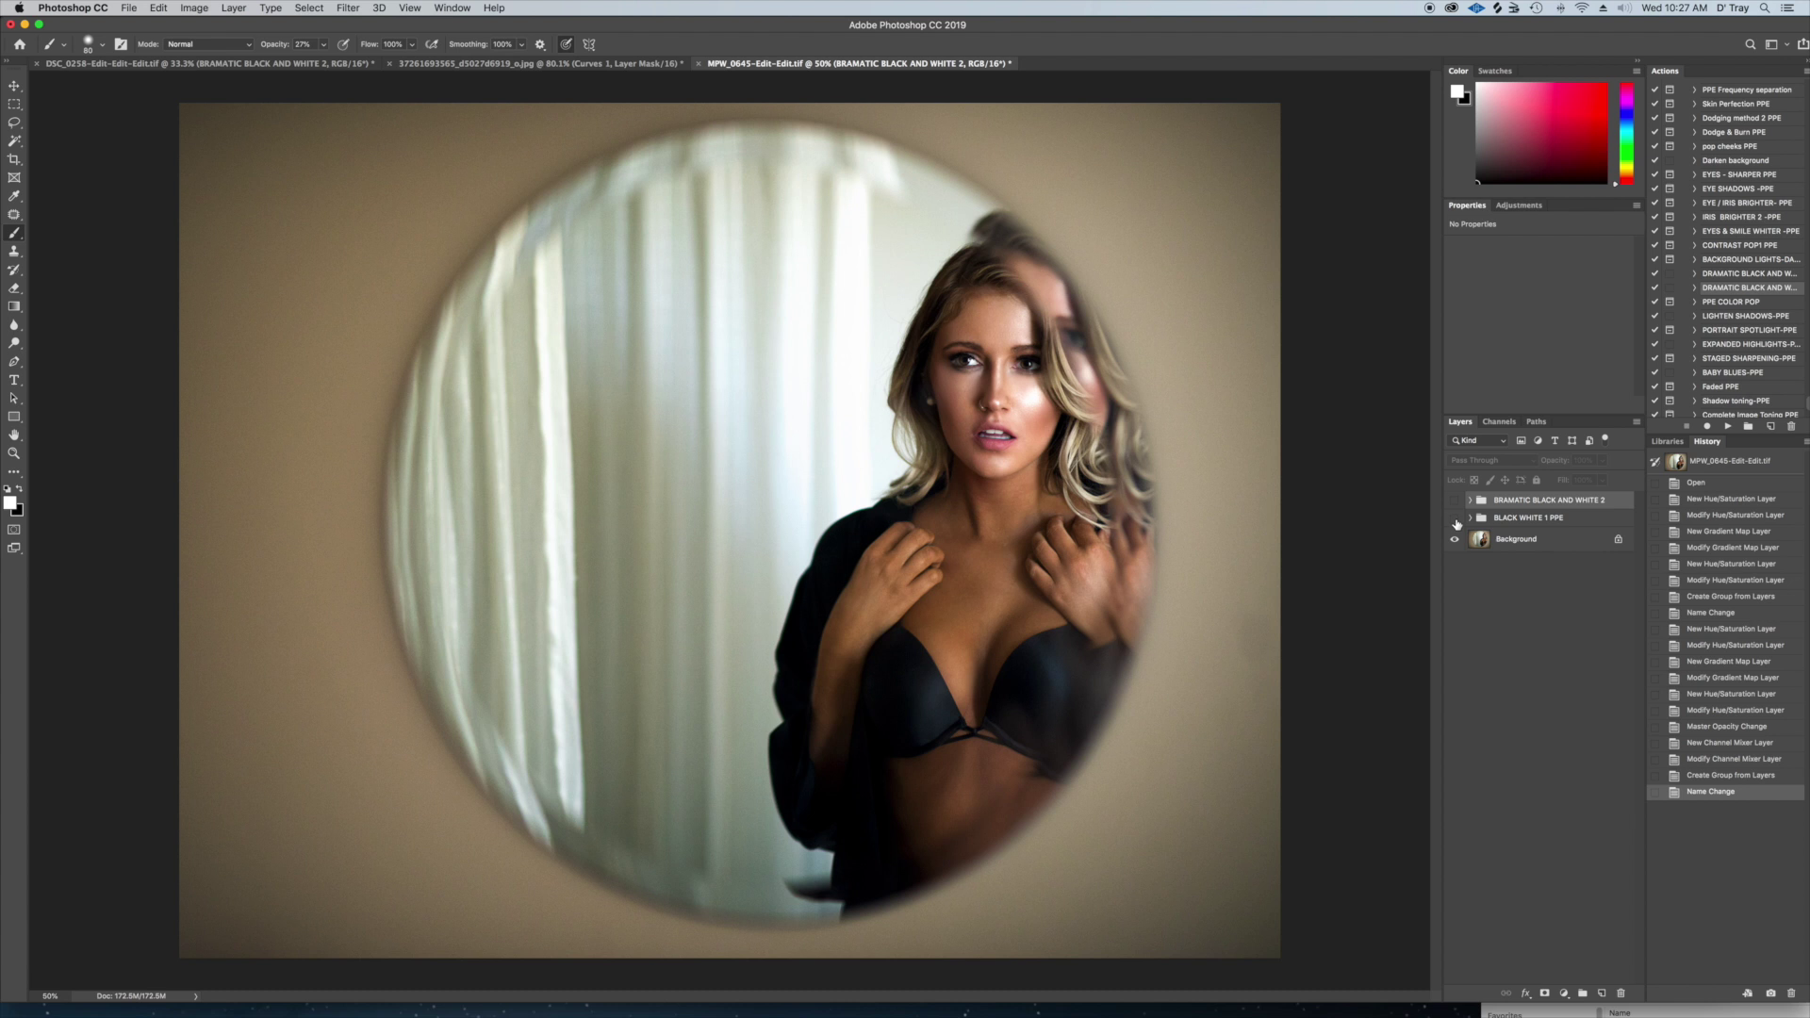
click(1455, 521)
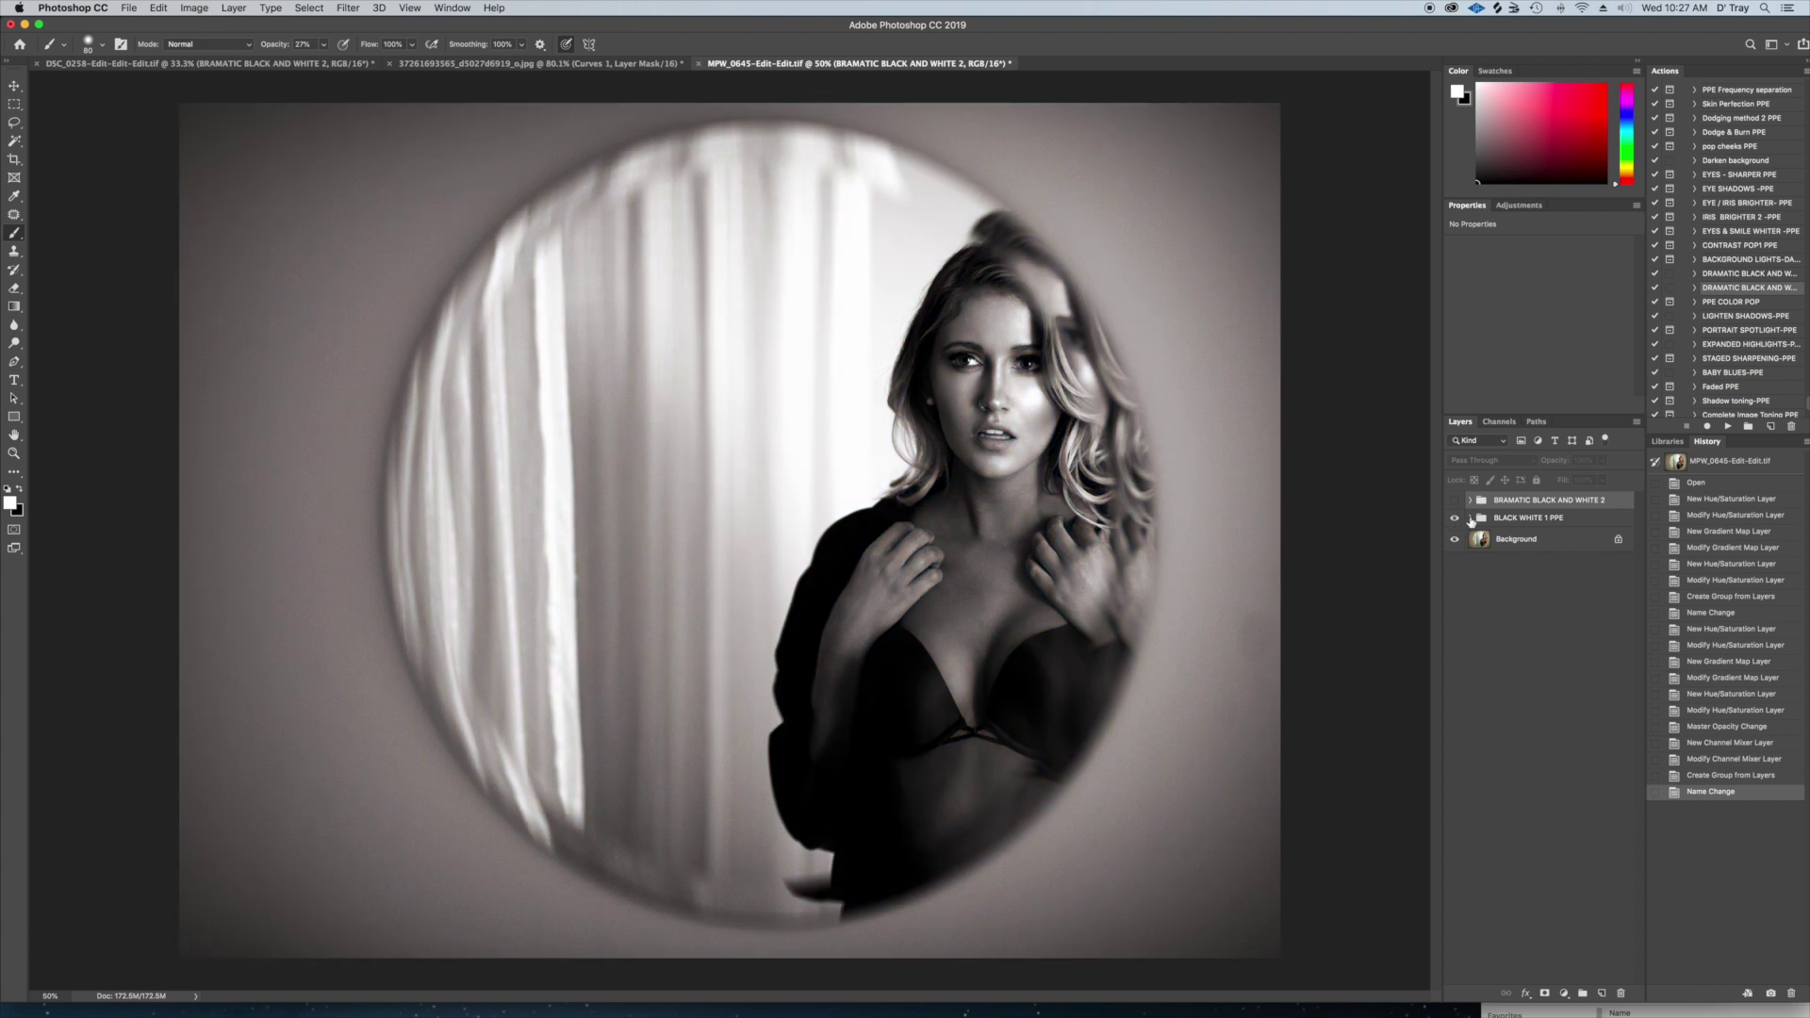
click(1470, 519)
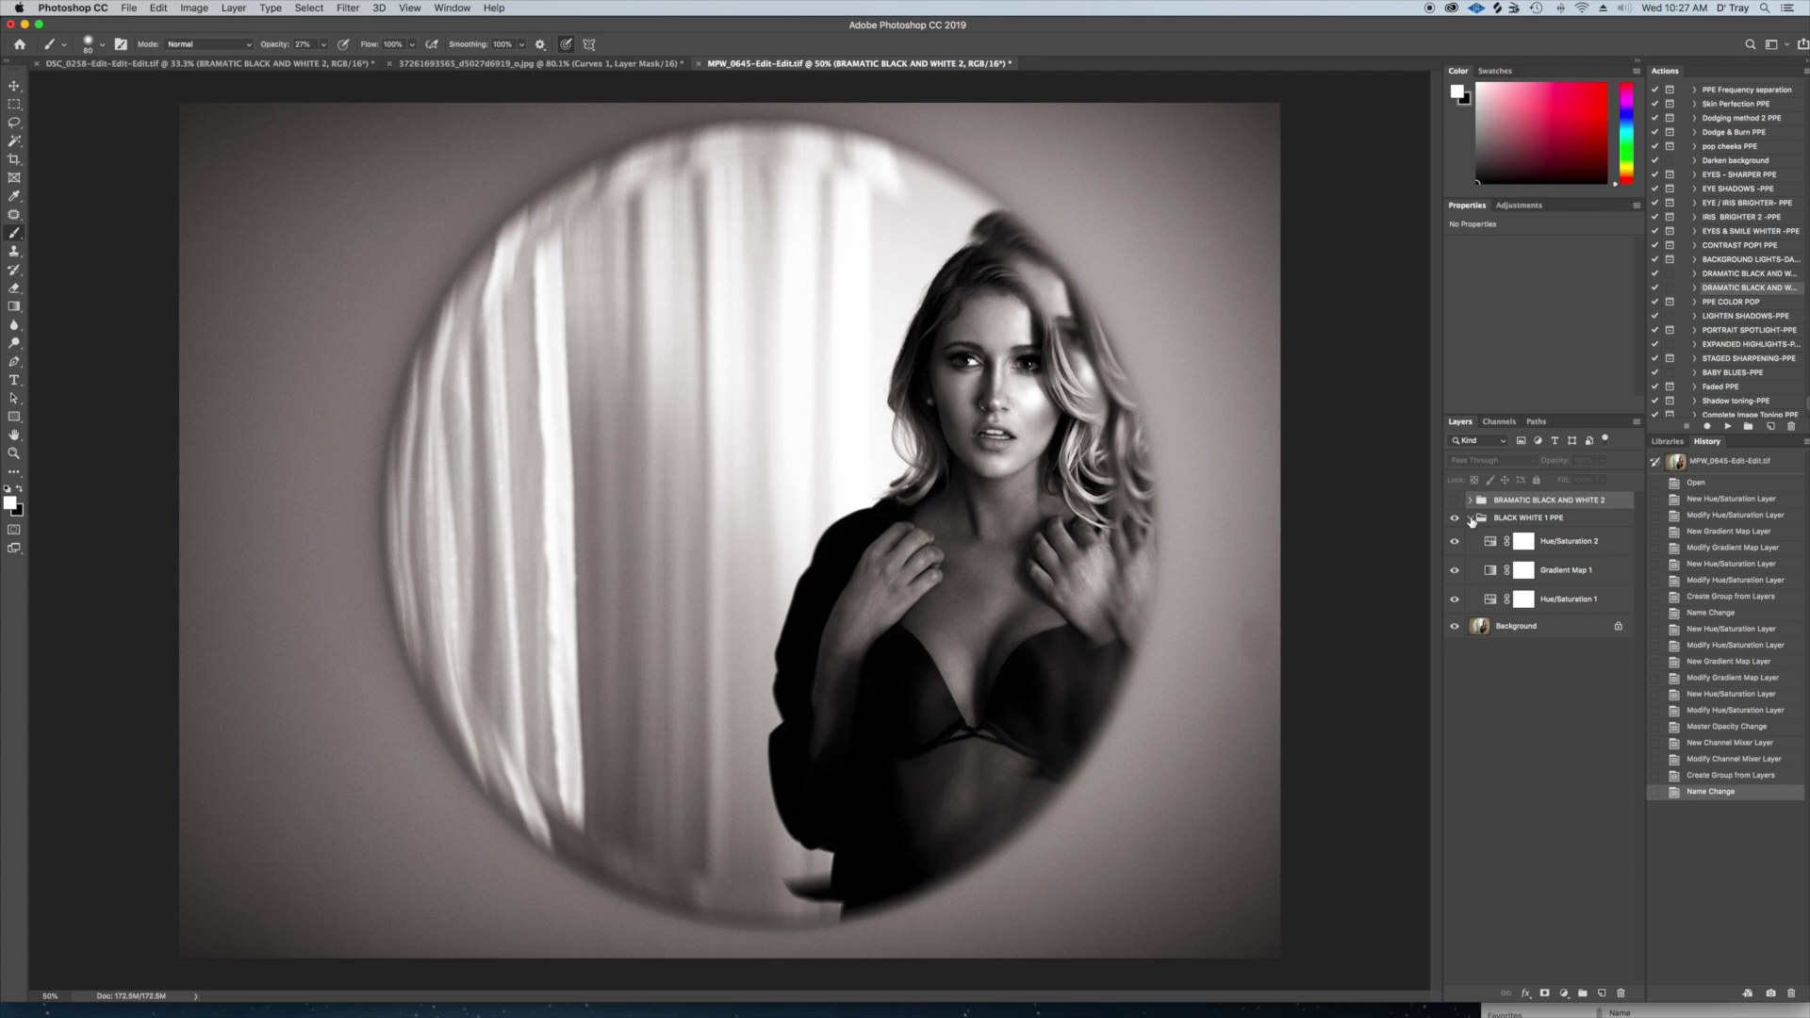
click(1470, 518)
Turn both black-and-white groups on together and select BLACK WHITE 1 PPE for an opacity change
click(1454, 518)
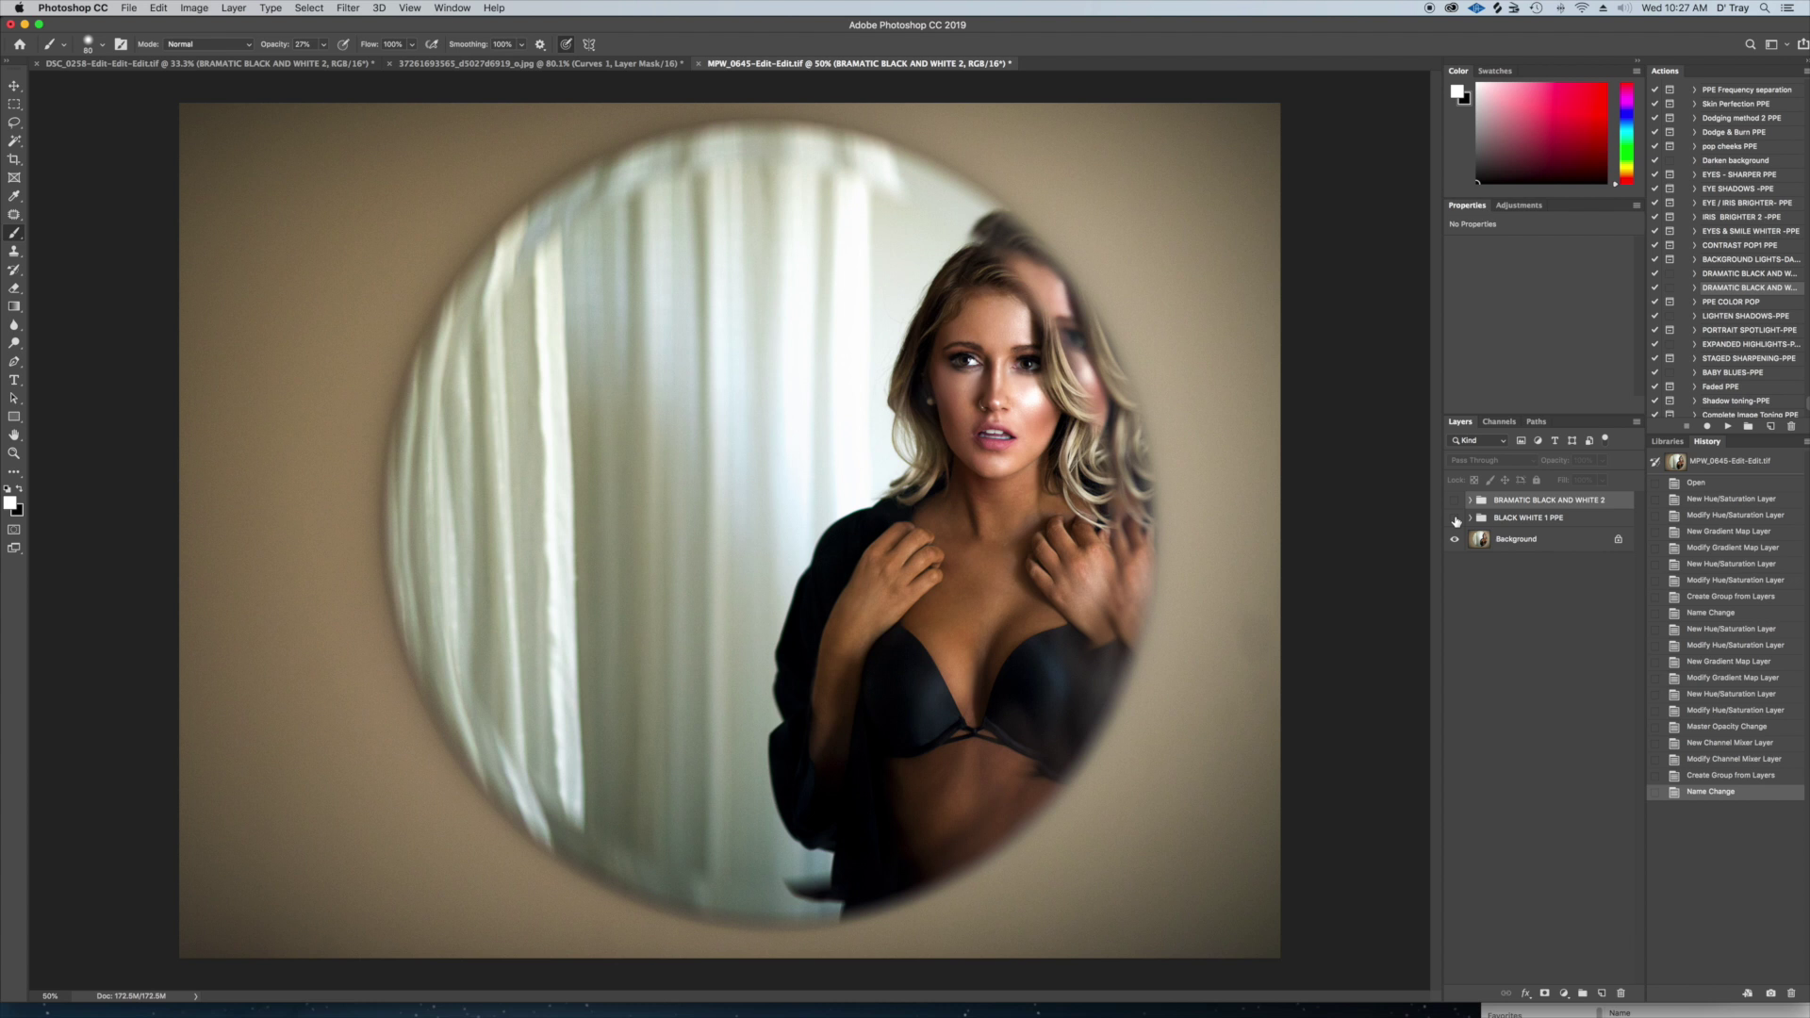
click(1455, 519)
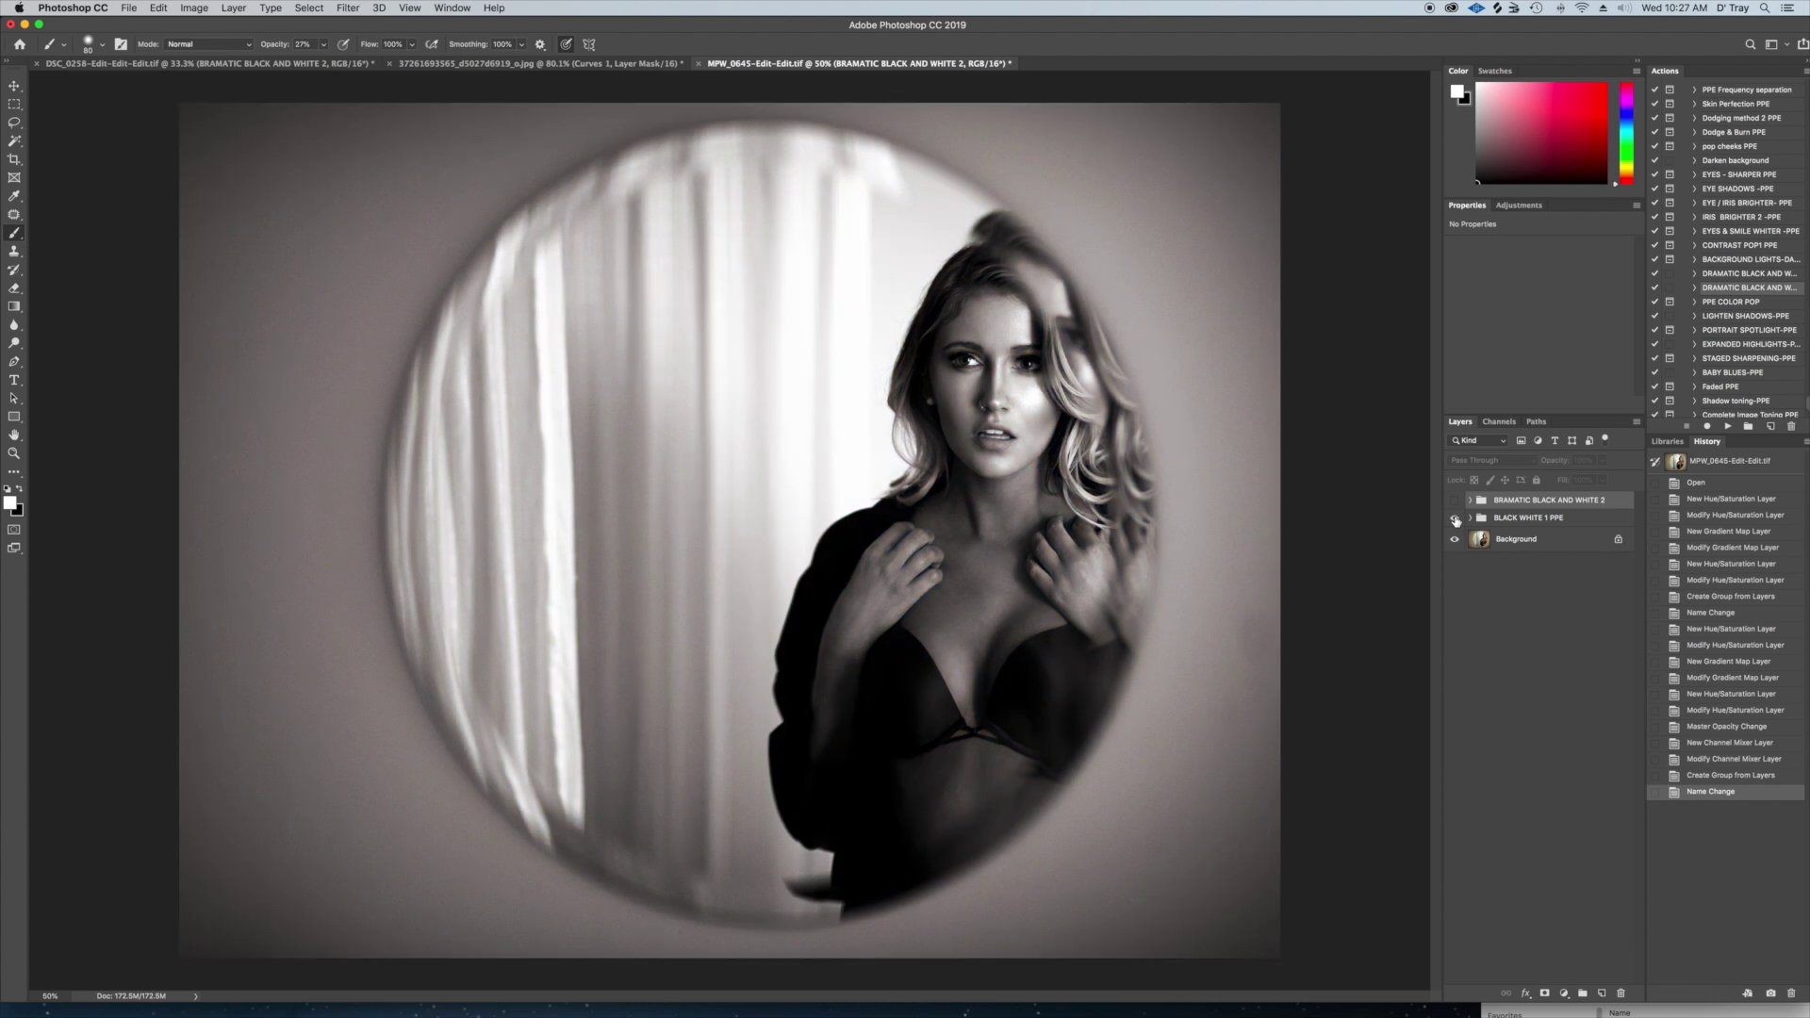
click(1454, 519)
click(1454, 500)
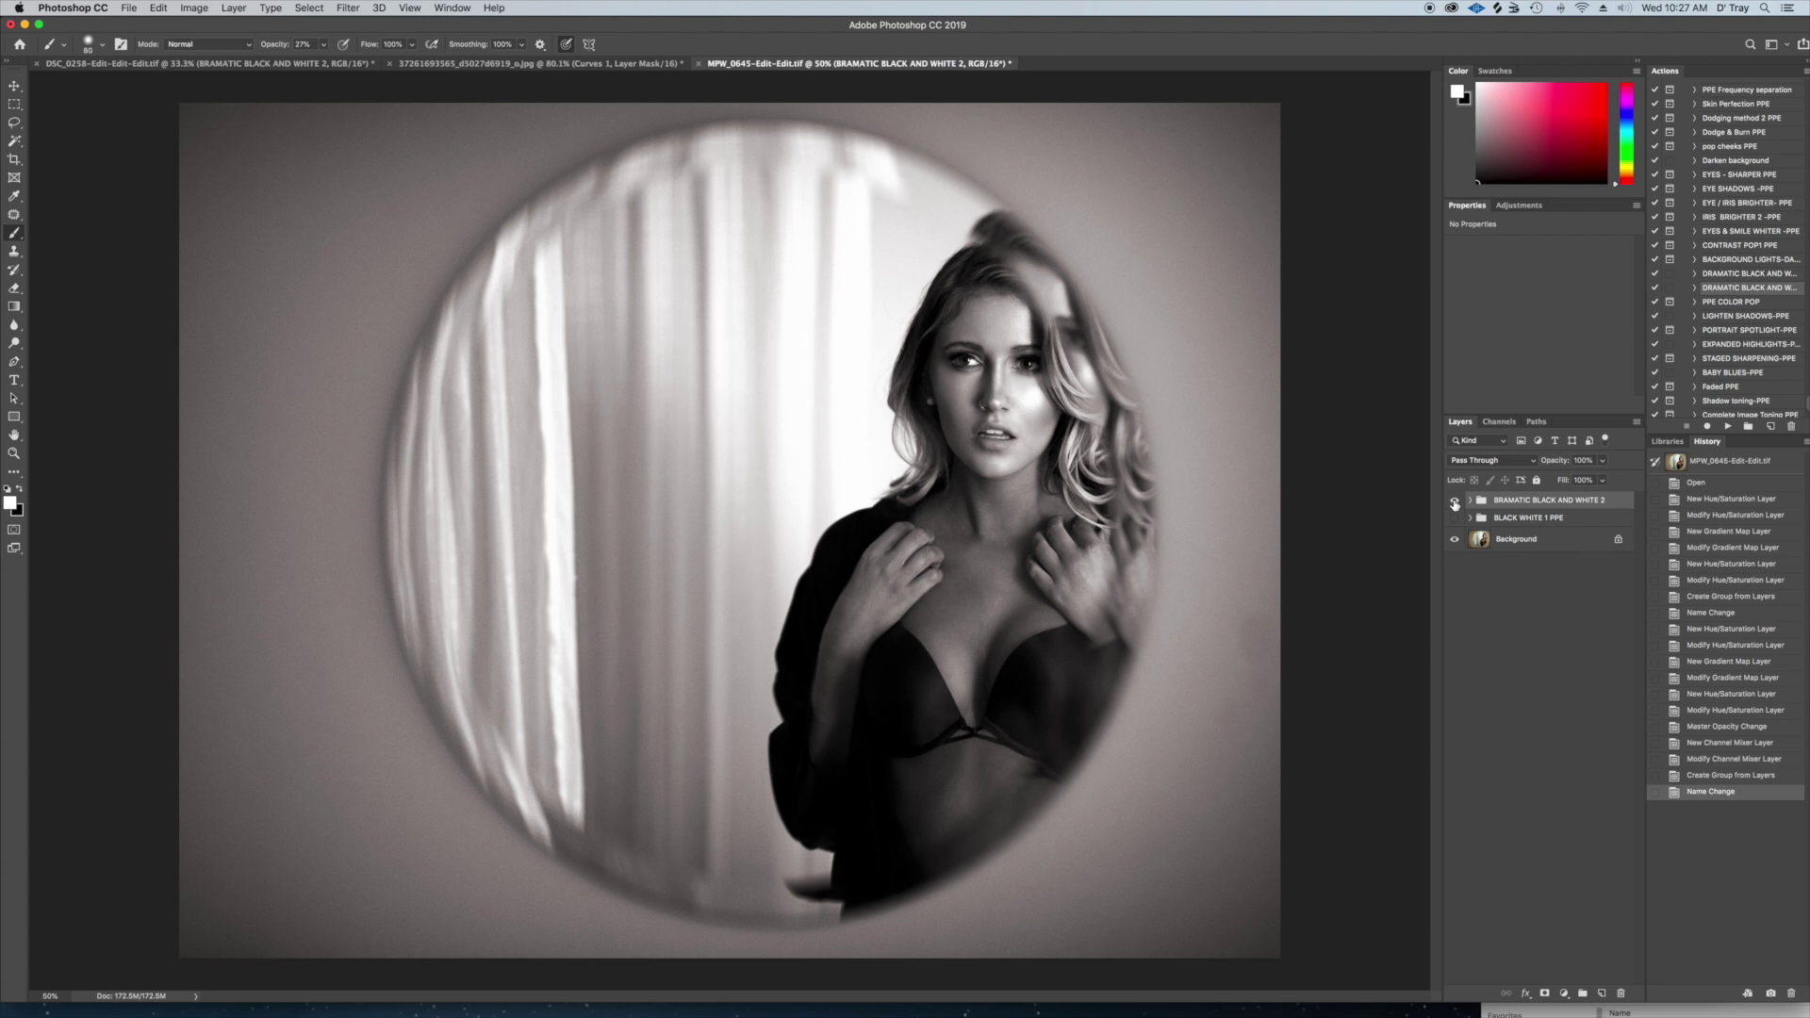
click(1454, 518)
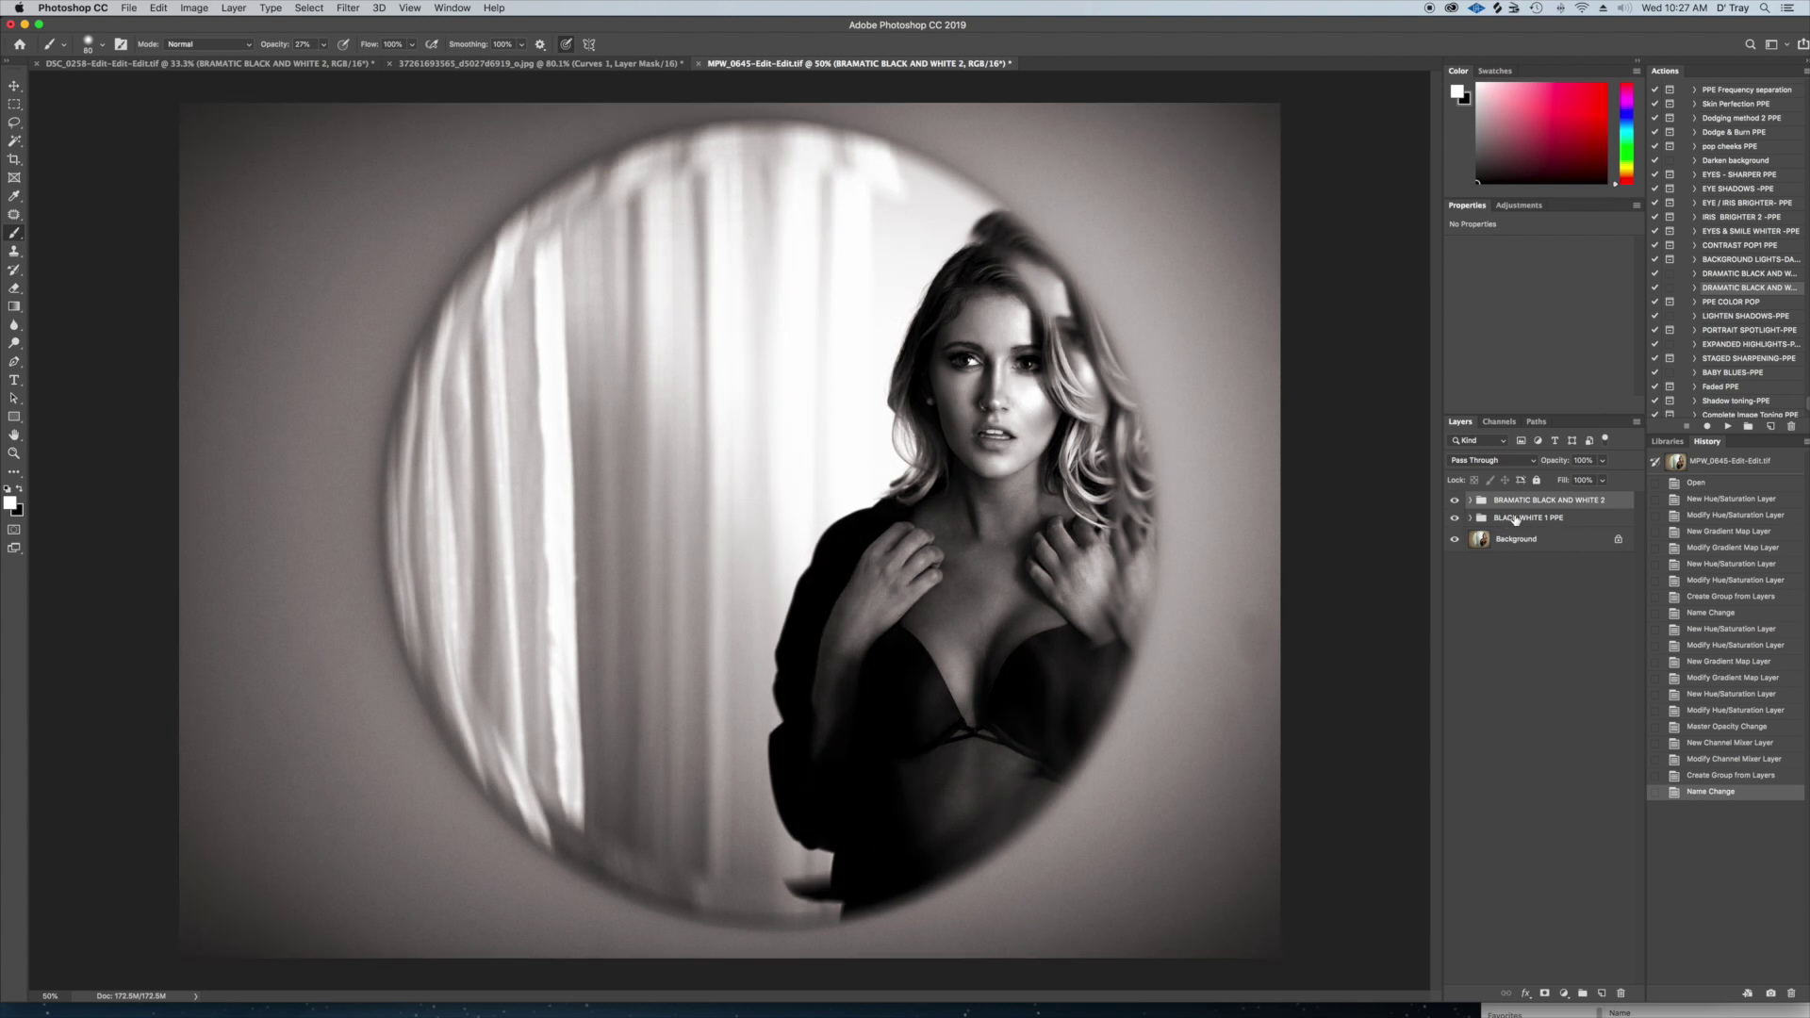
click(1515, 519)
click(1601, 460)
Fade BLACK WHITE 1 PPE to about 2% opacity, compare, then group both black-and-white groups
drag(1604, 480, 1540, 481)
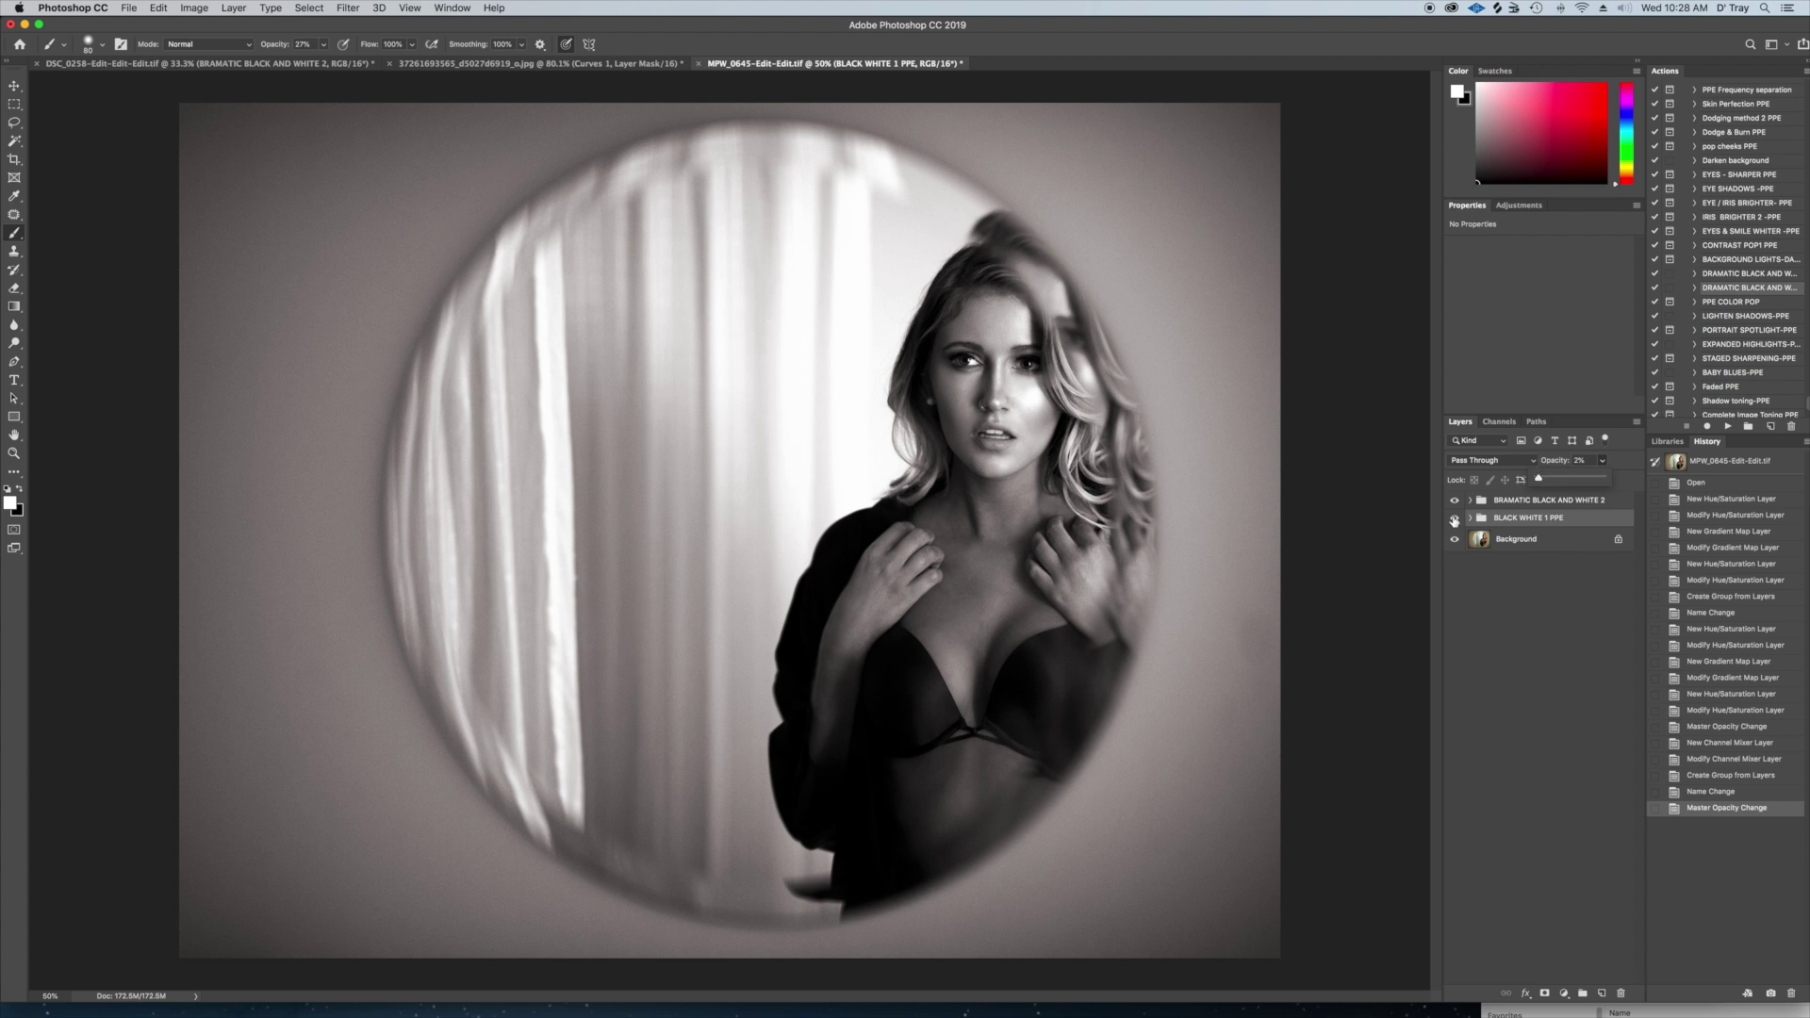
click(1453, 517)
click(1453, 518)
shift+click(1511, 507)
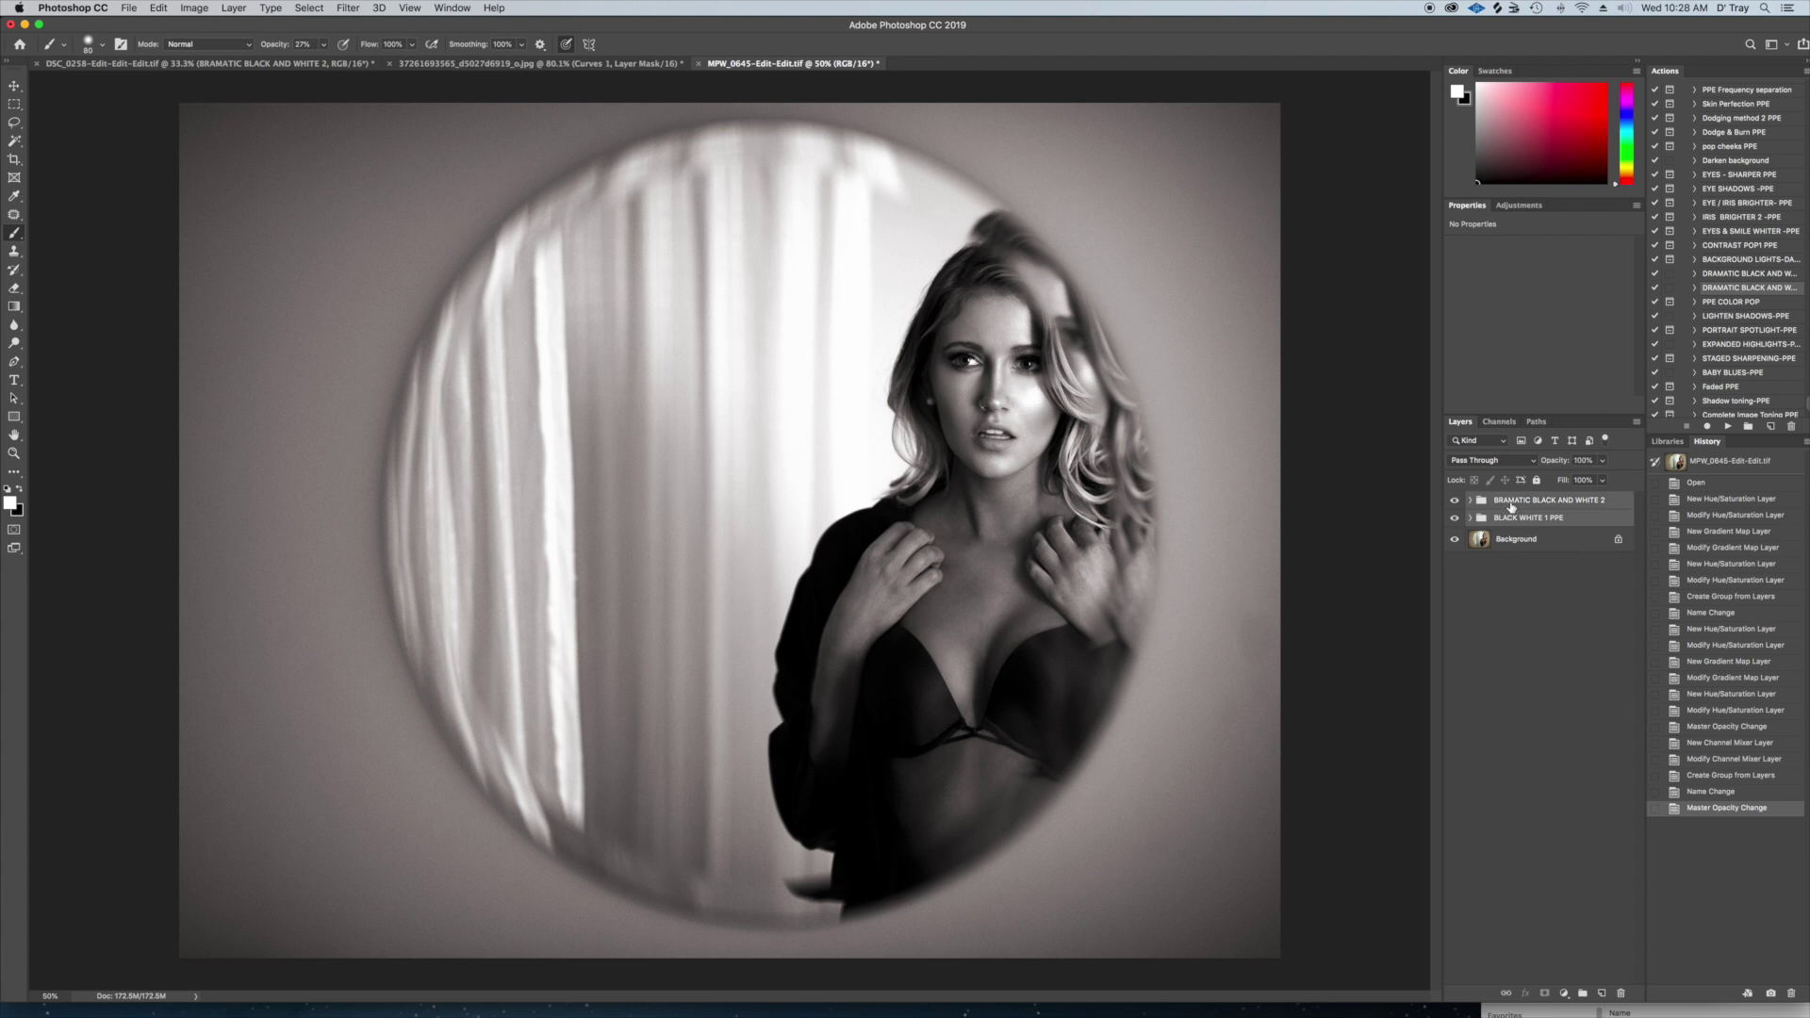
key(super+g)
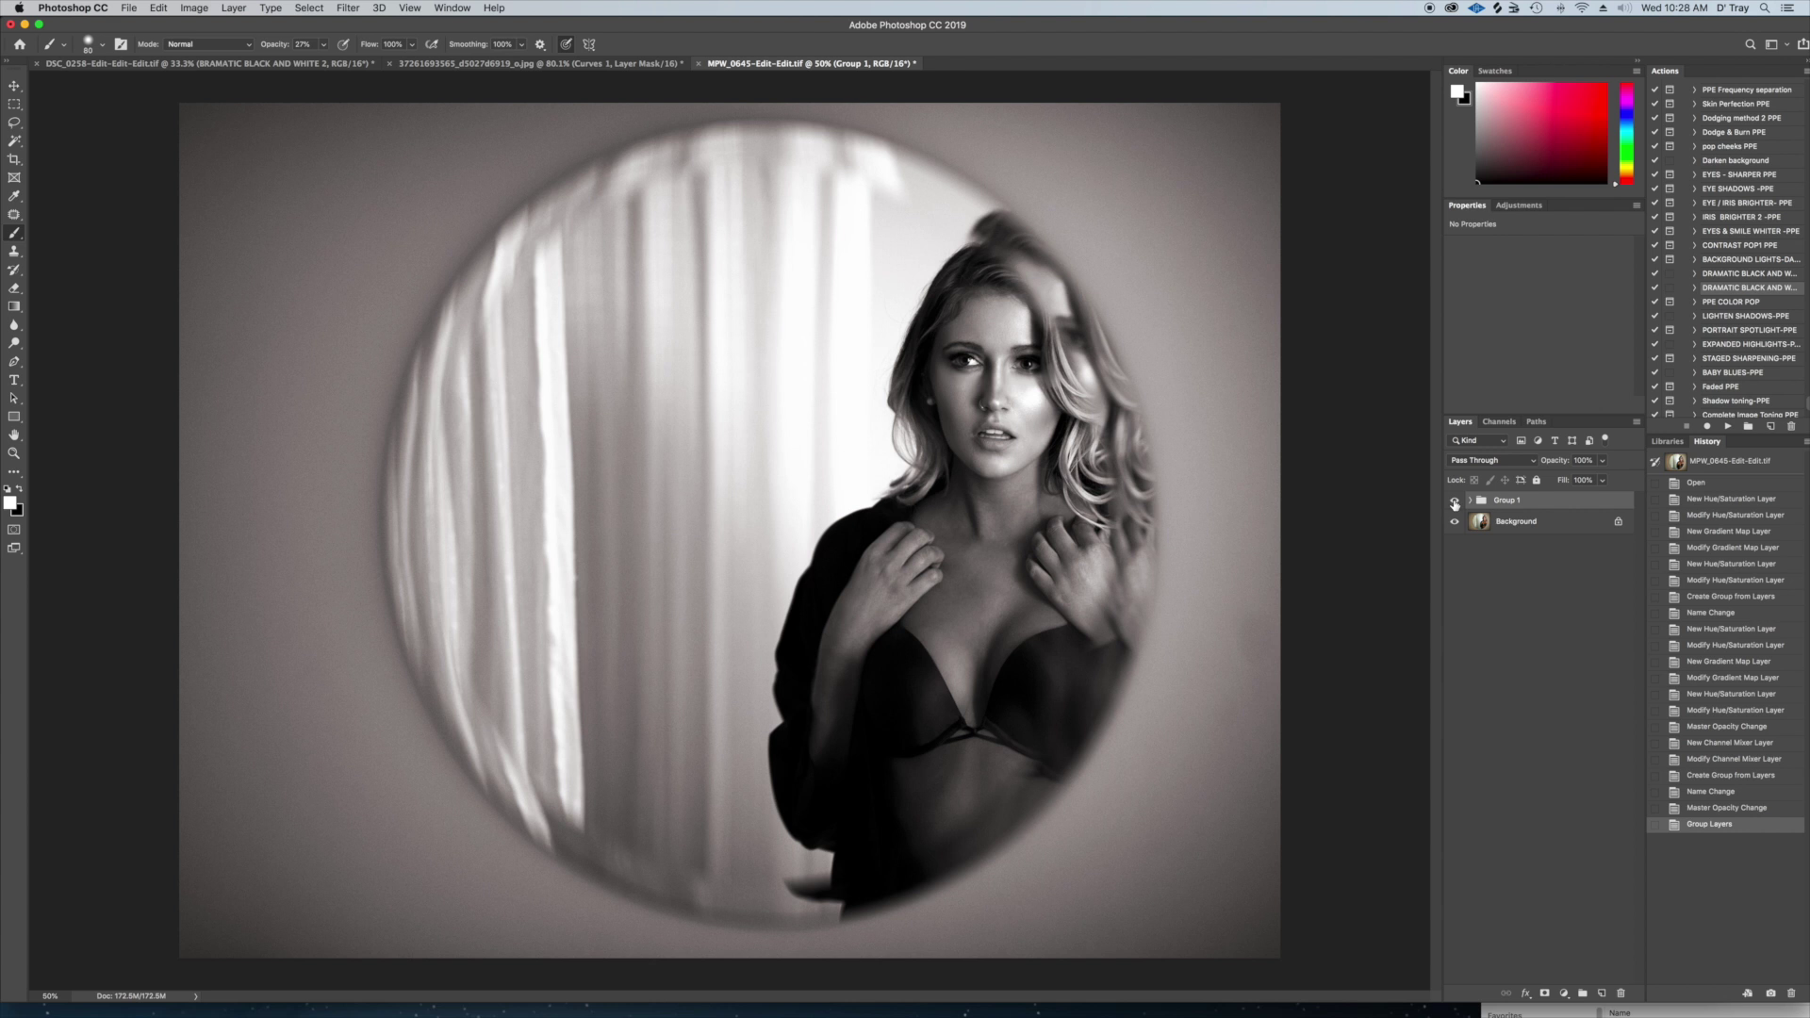
Toggle Group 1 off and on twice to compare against the colour original, leaving it on
click(1454, 503)
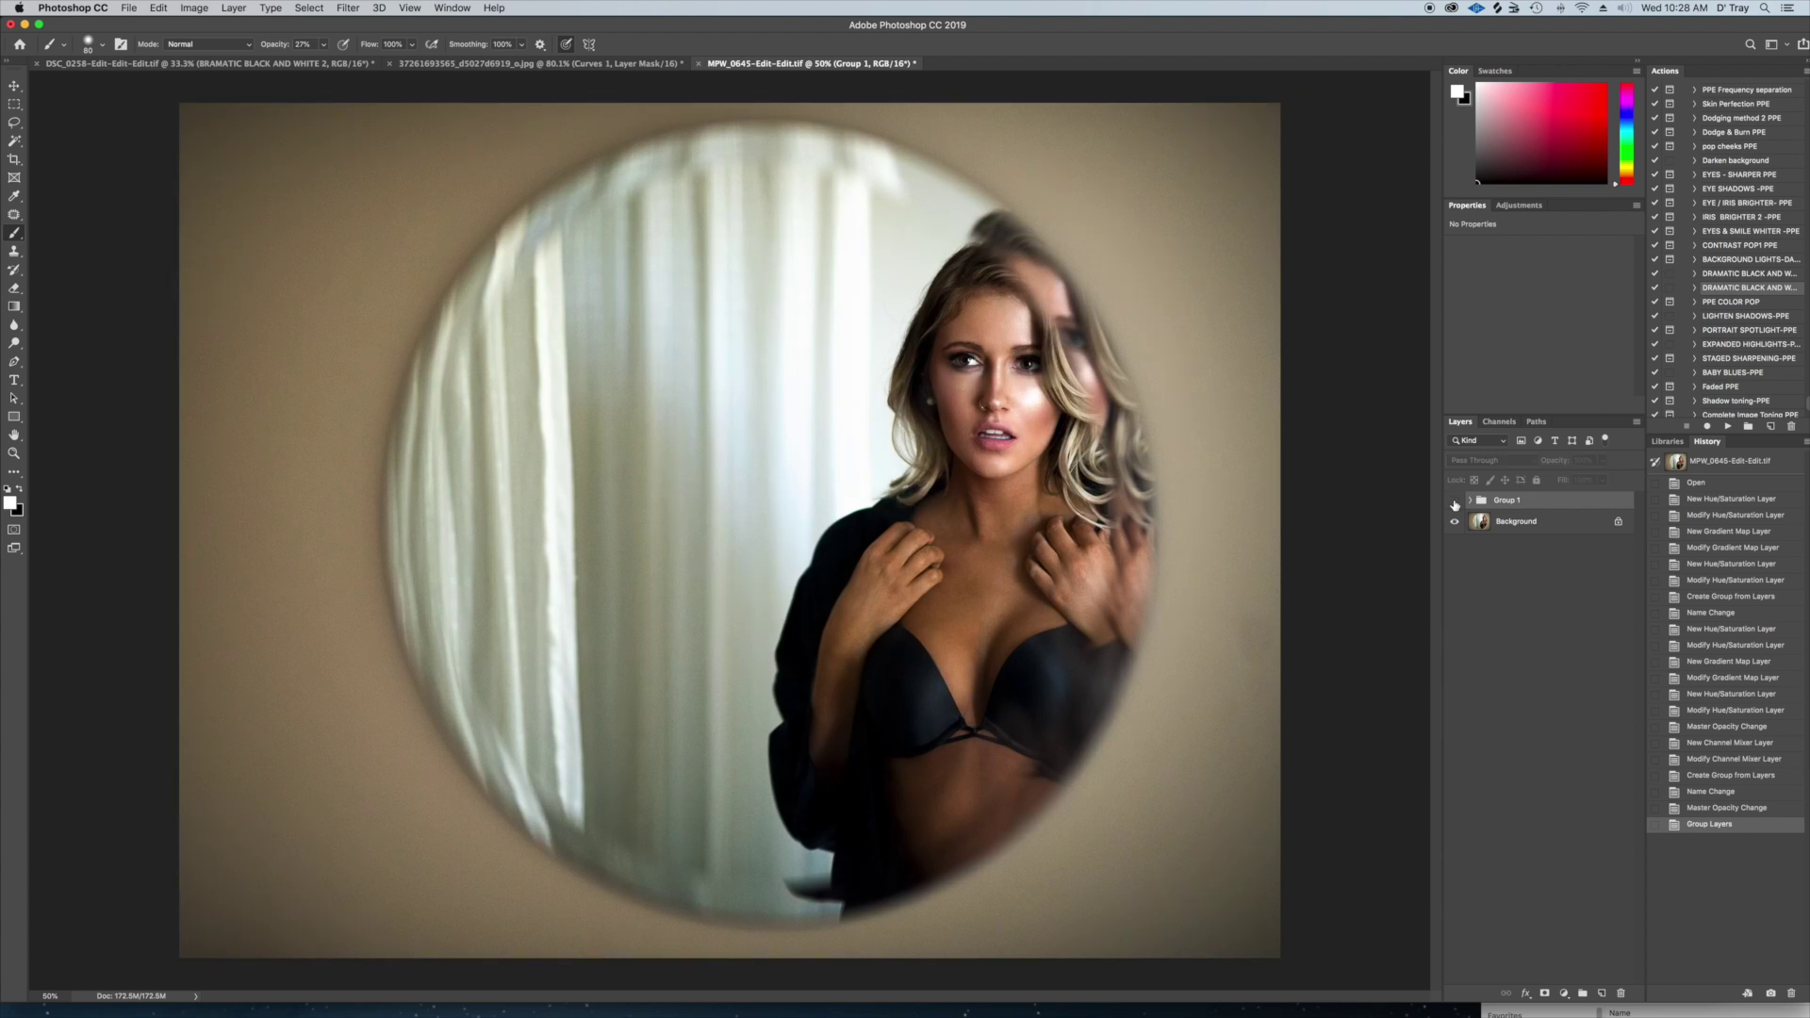
click(1455, 502)
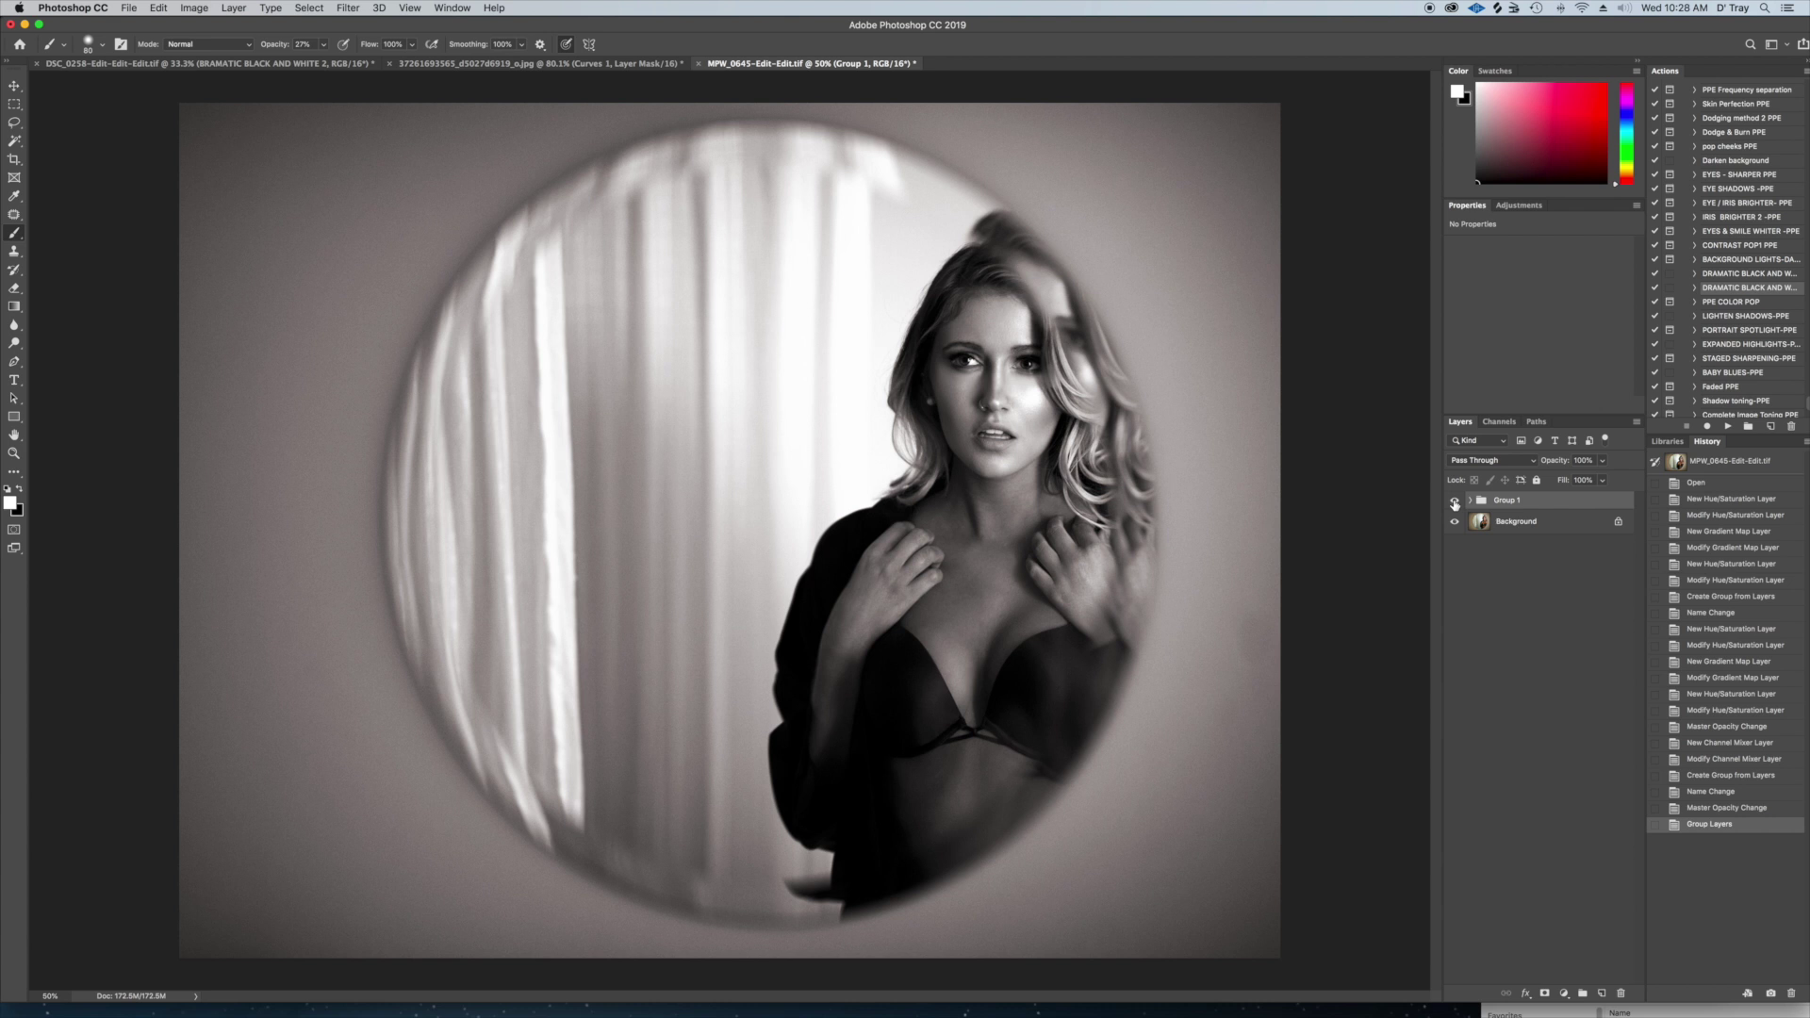
click(1454, 502)
click(1455, 503)
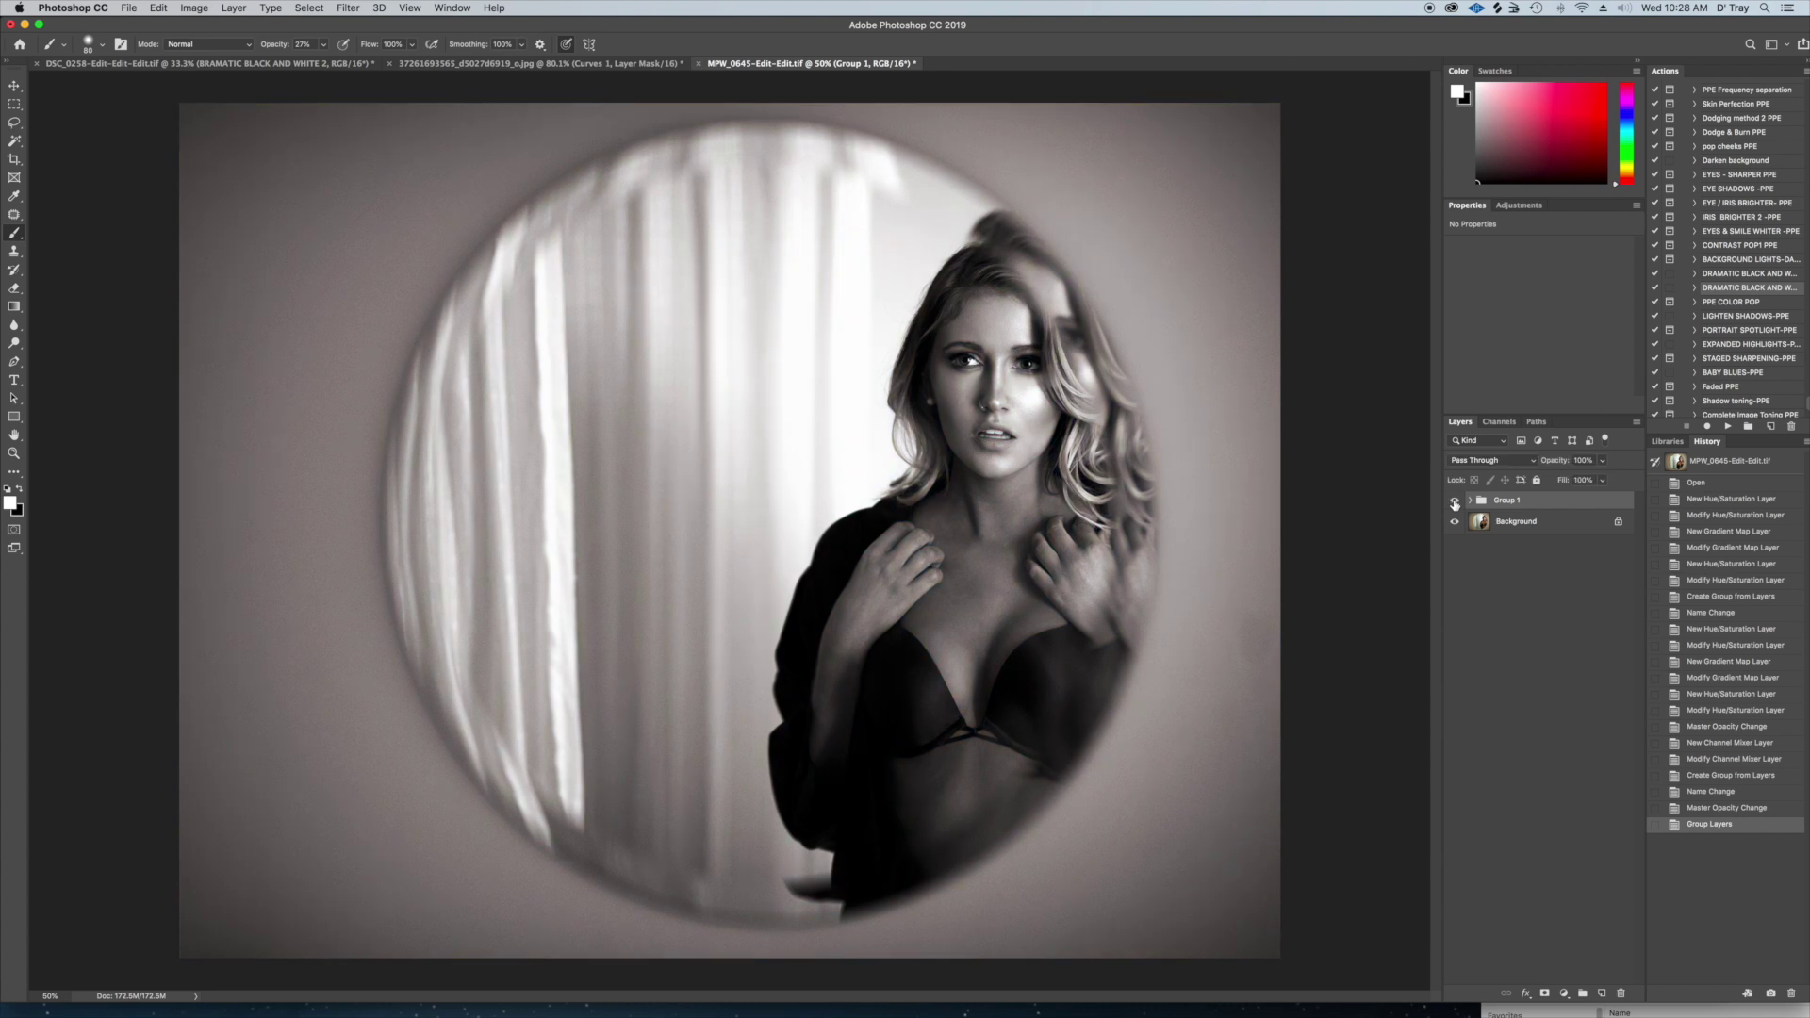